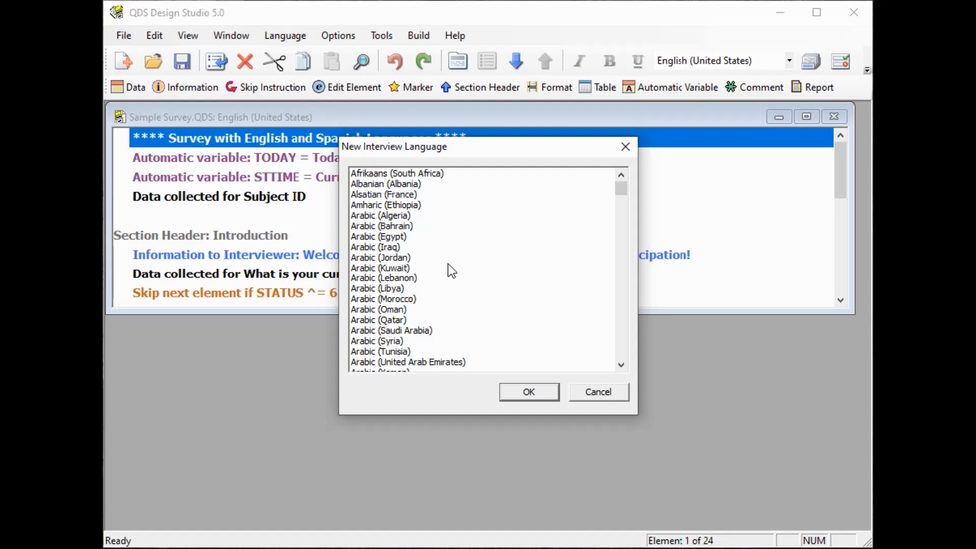
Add Spanish (Spain, Traditional Sort) as a new interview language for the survey.
click(448, 266)
key(s)
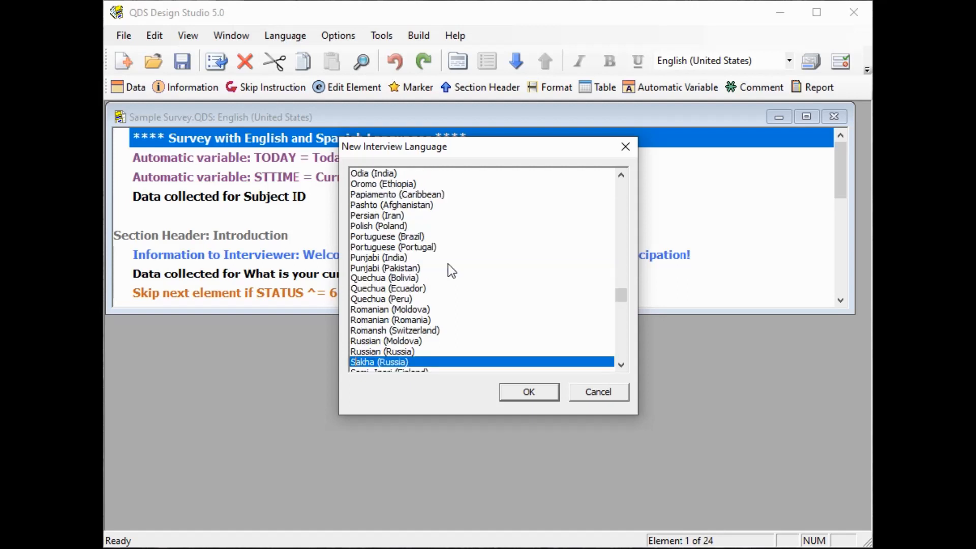
key(s)
key(s)
key(s)
key(s)
key(s)
key(s)
key(s)
key(s)
key(s)
key(s)
key(s)
key(s)
key(s)
key(s)
key(s)
key(s)
key(s)
key(s)
key(s)
key(s)
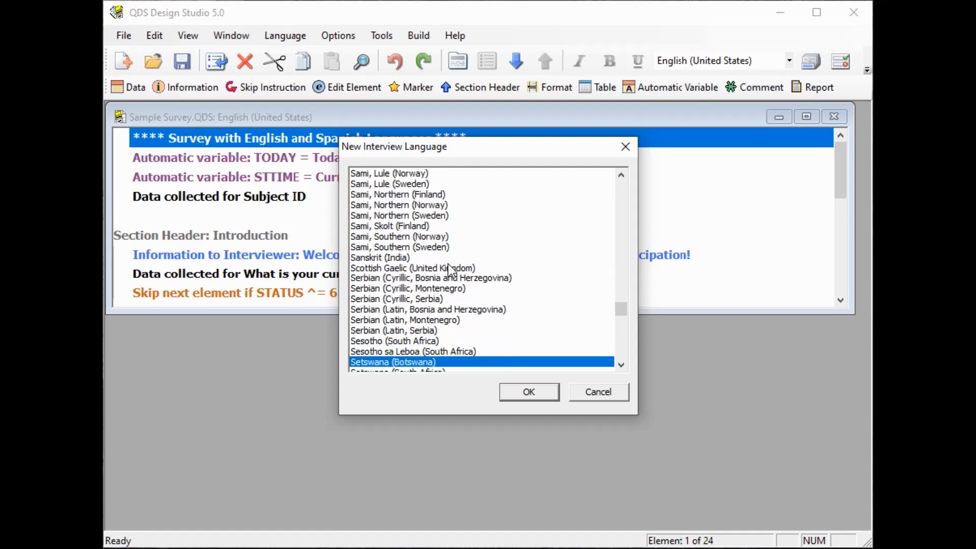
key(s)
key(s)
key(s)
key(s)
key(s)
key(s)
key(s)
key(s)
key(s)
key(s)
key(s)
key(s)
key(s)
key(s)
key(s)
key(s)
key(s)
key(s)
key(s)
key(s)
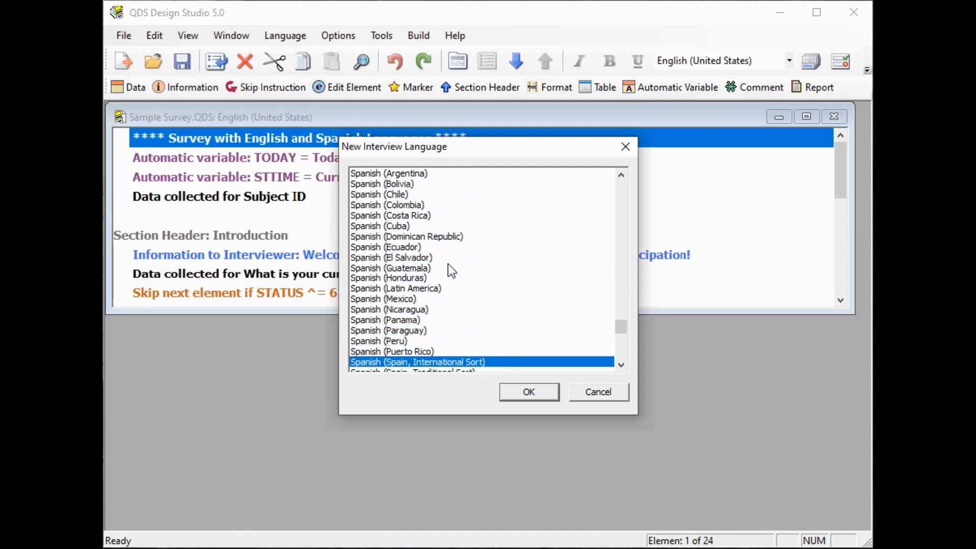
key(s)
key(s)
key(s)
key(Up)
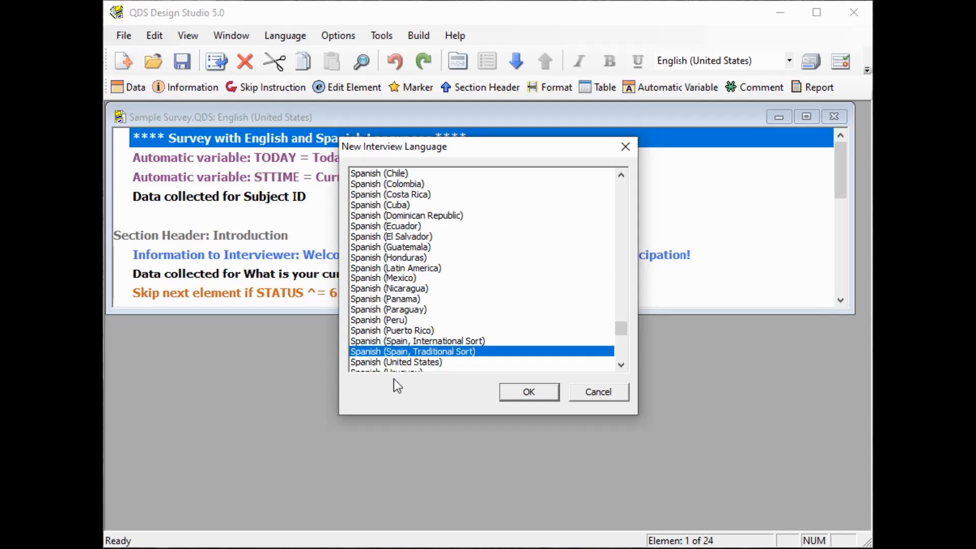
click(535, 395)
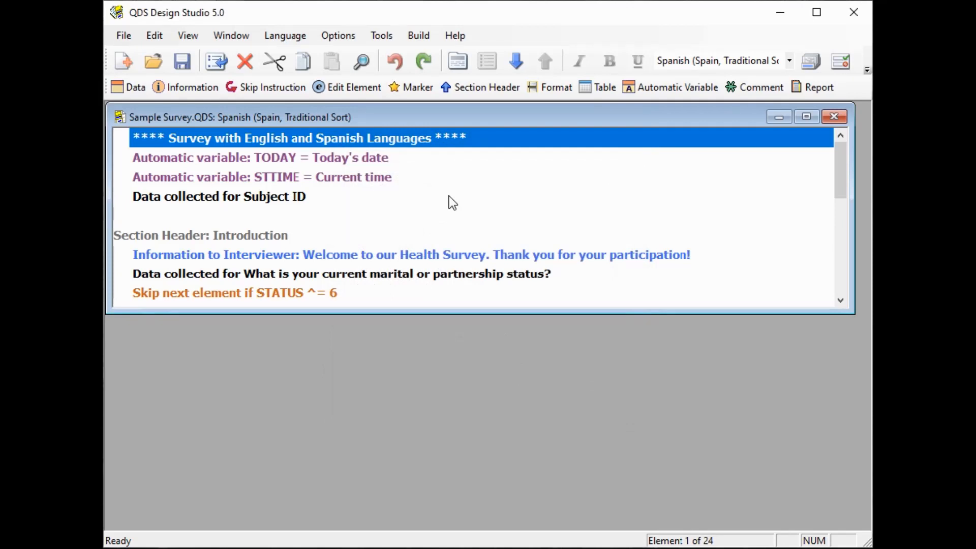
Open a second window of the survey, tile the English and Spanish windows horizontally, and make the Spanish one active.
click(232, 37)
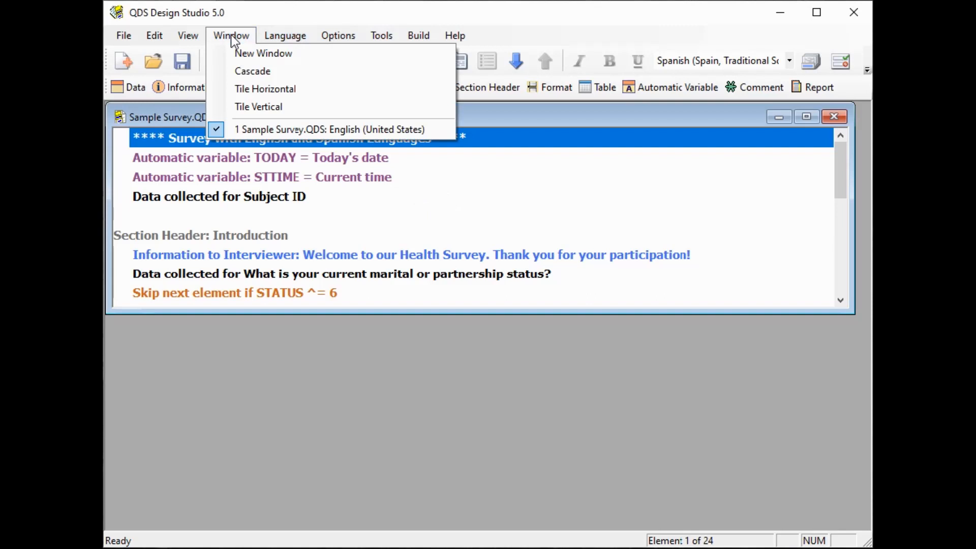
click(282, 54)
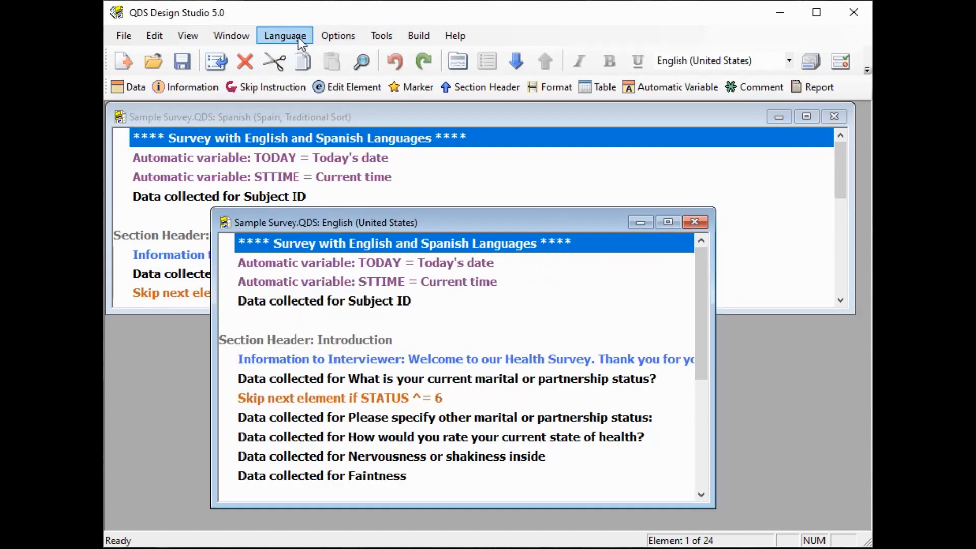
click(240, 34)
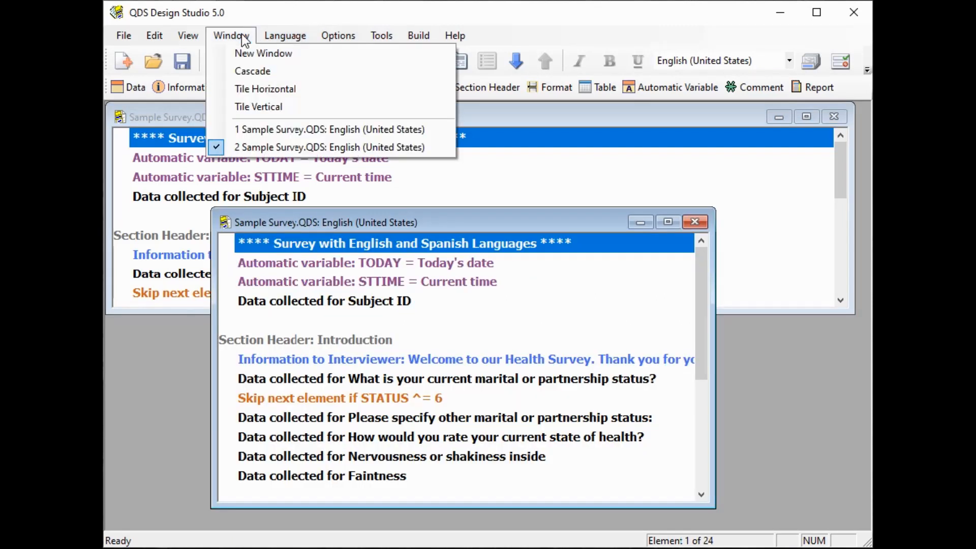
click(276, 93)
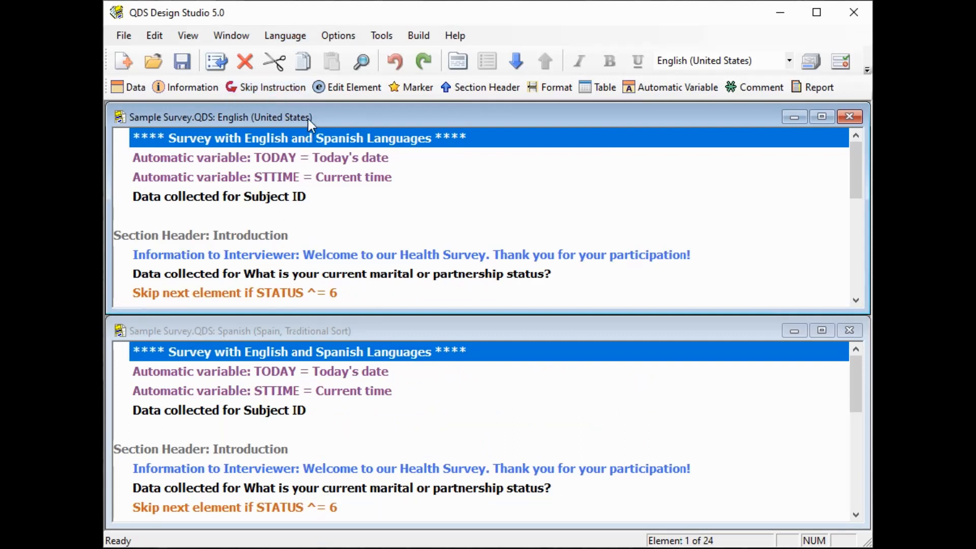
click(385, 332)
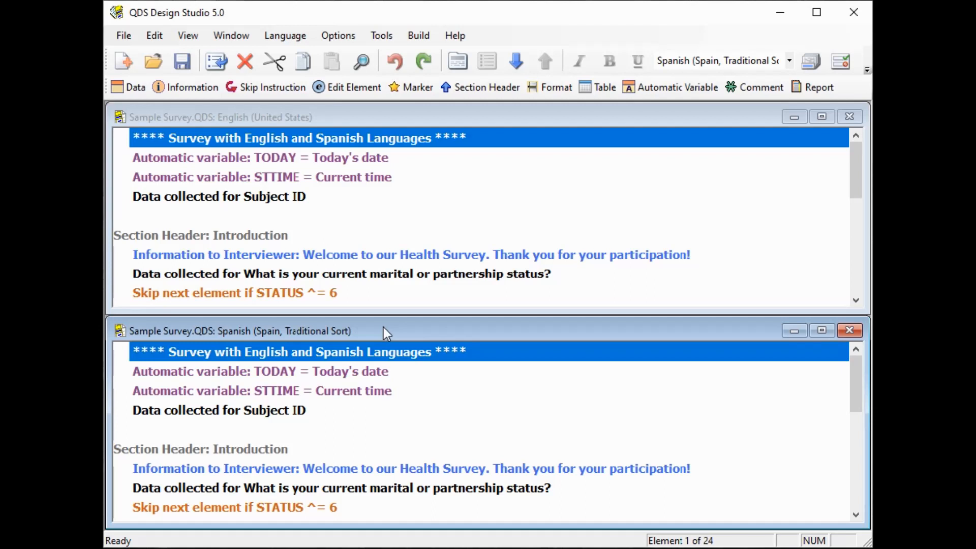
click(278, 40)
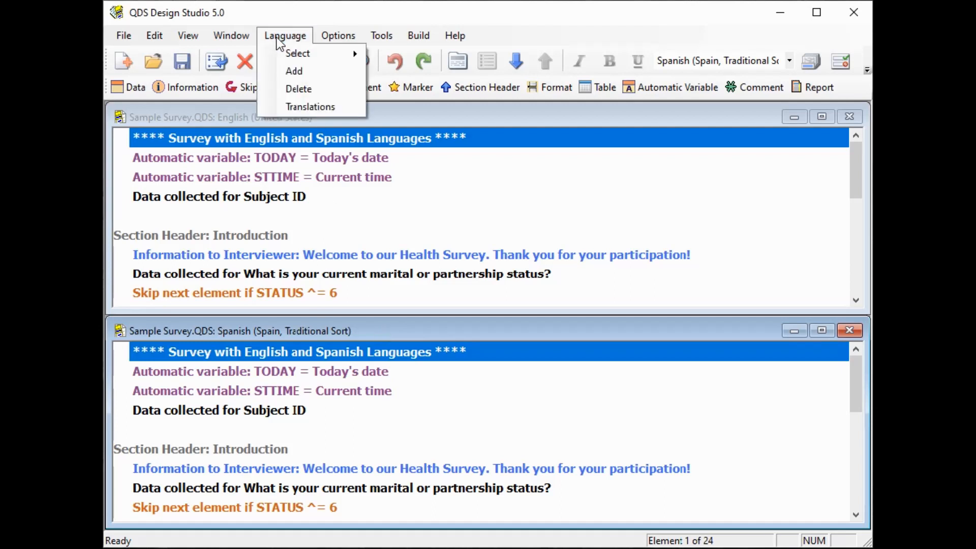
mouse_move(330, 56)
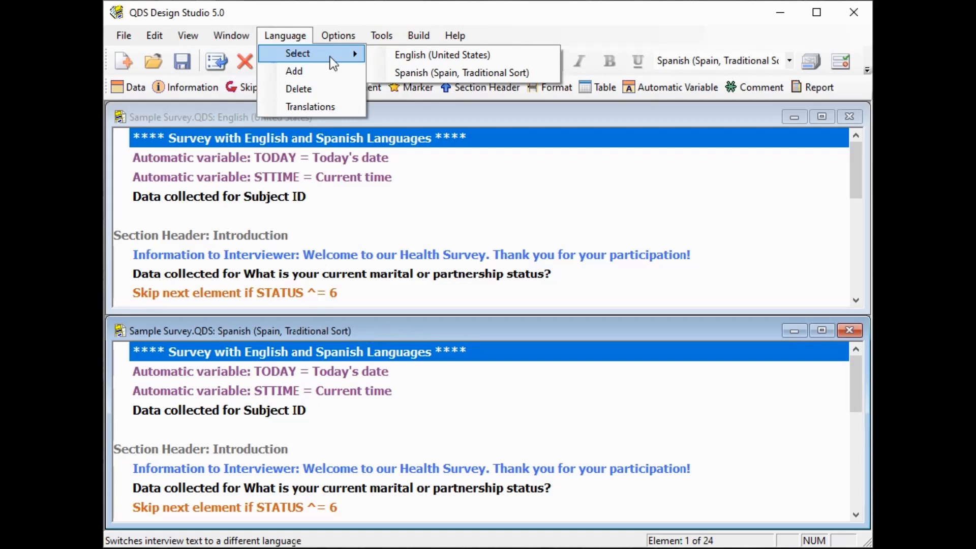
click(708, 61)
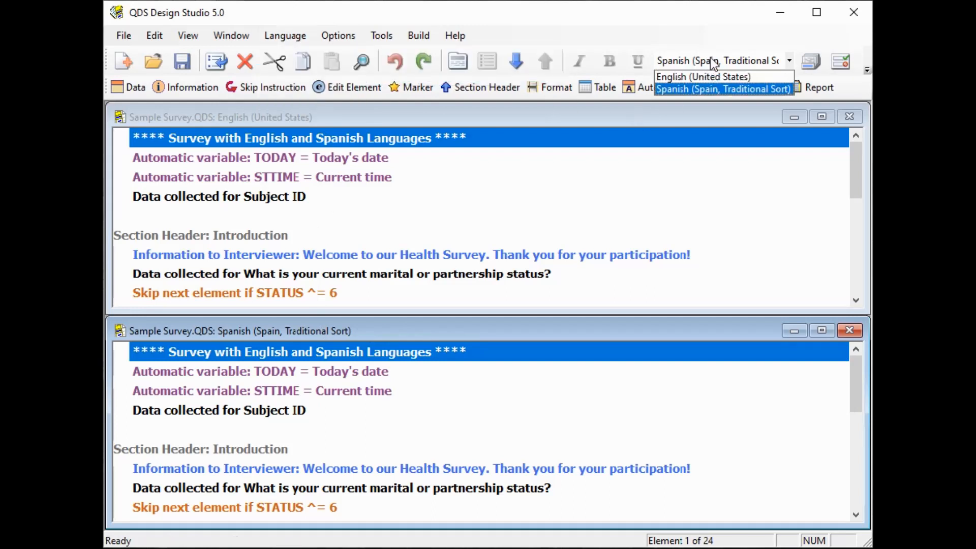
click(770, 62)
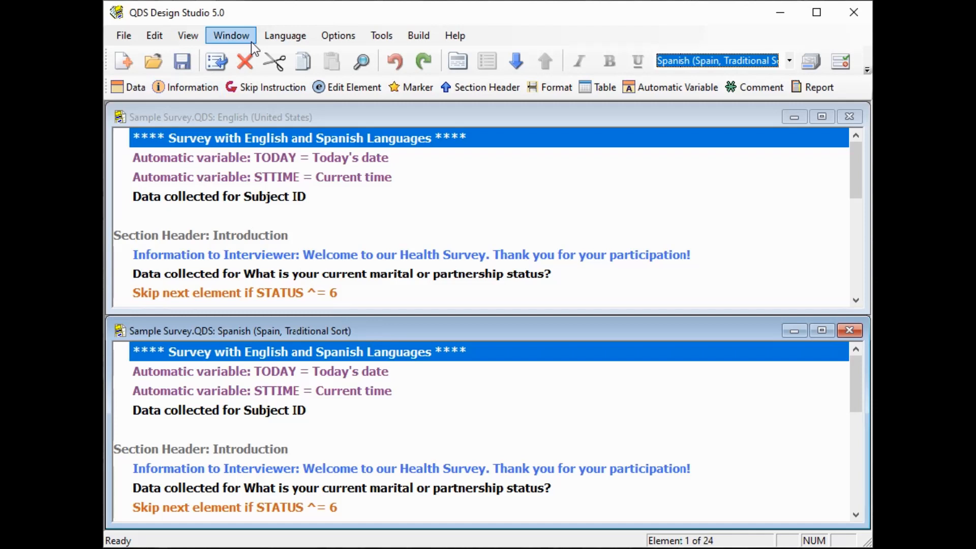
click(282, 37)
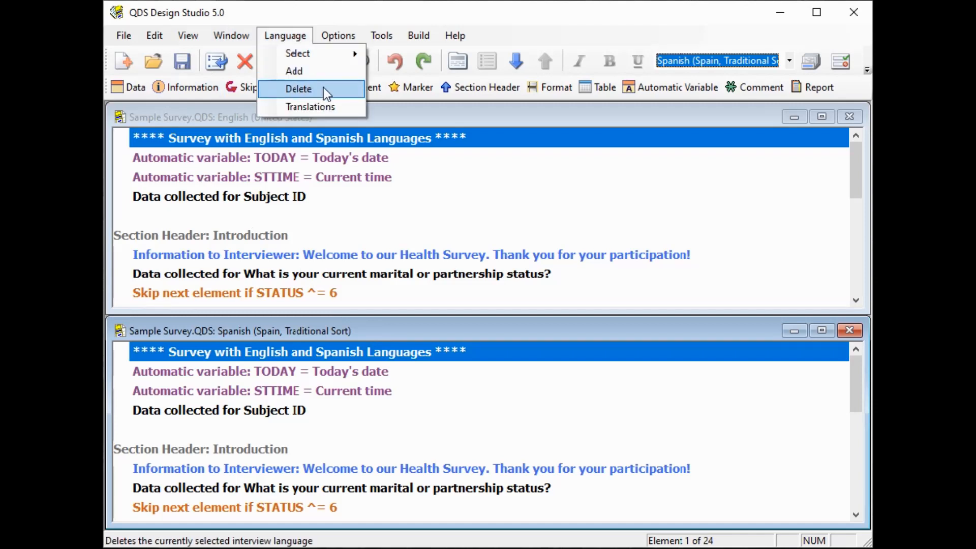
click(319, 15)
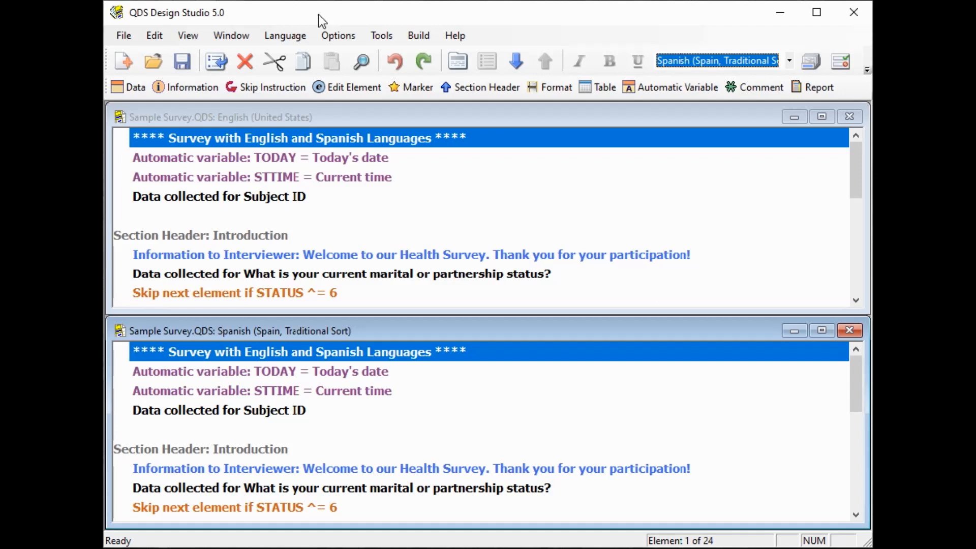
Open the Subject ID data element and enter "Identificador único" as its Spanish question text.
key(Down)
key(Down)
key(Down)
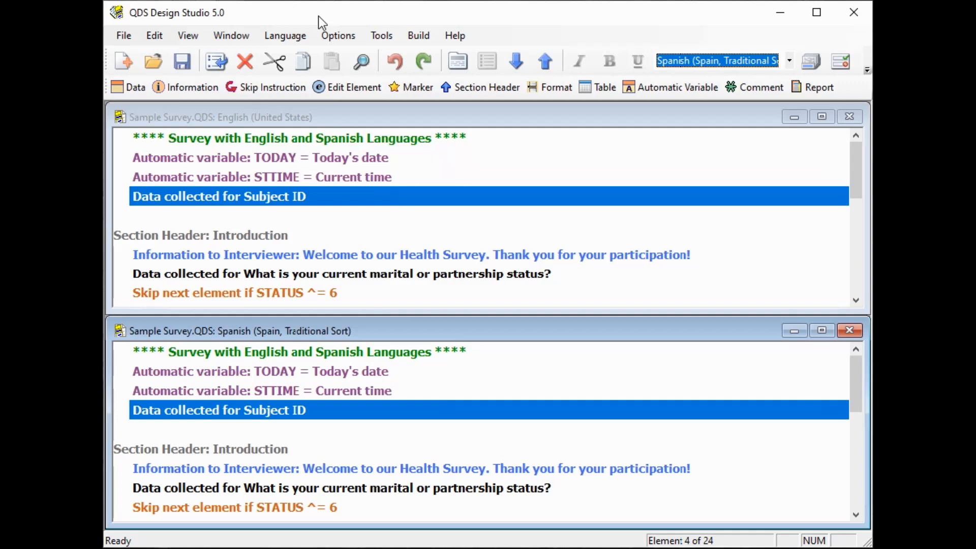
double_click(306, 198)
double_click(255, 410)
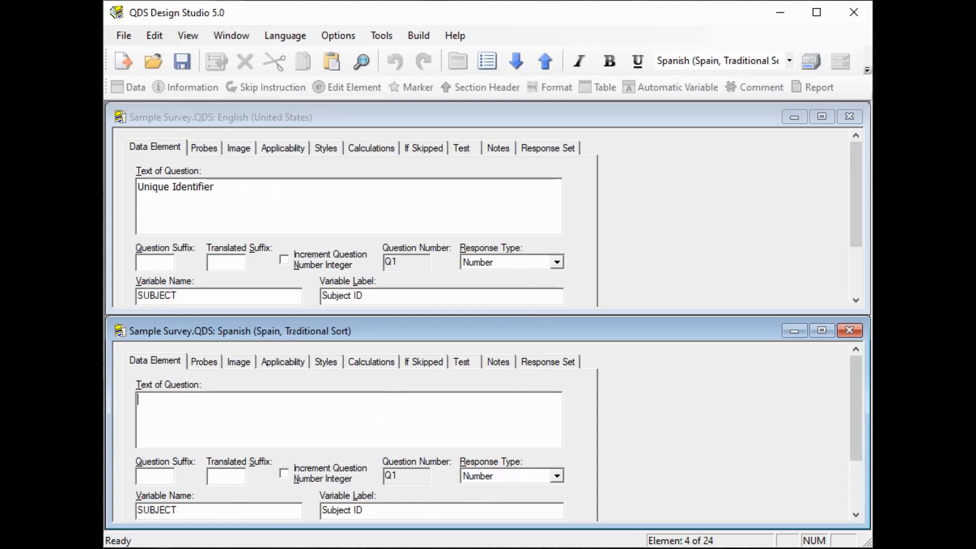
text(Identificador único)
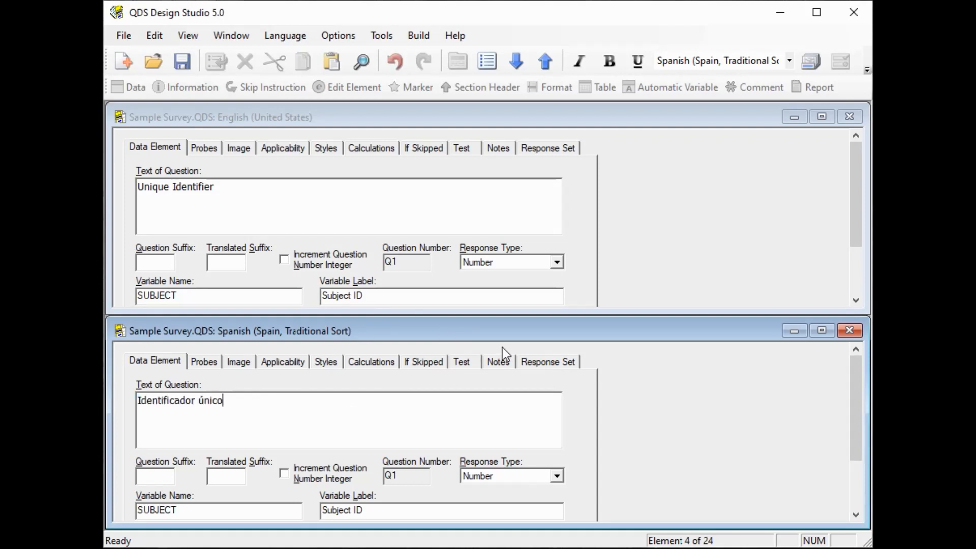
Set the Spanish response set tag of the Subject ID element to "Identificador" and save the element's changes.
click(549, 360)
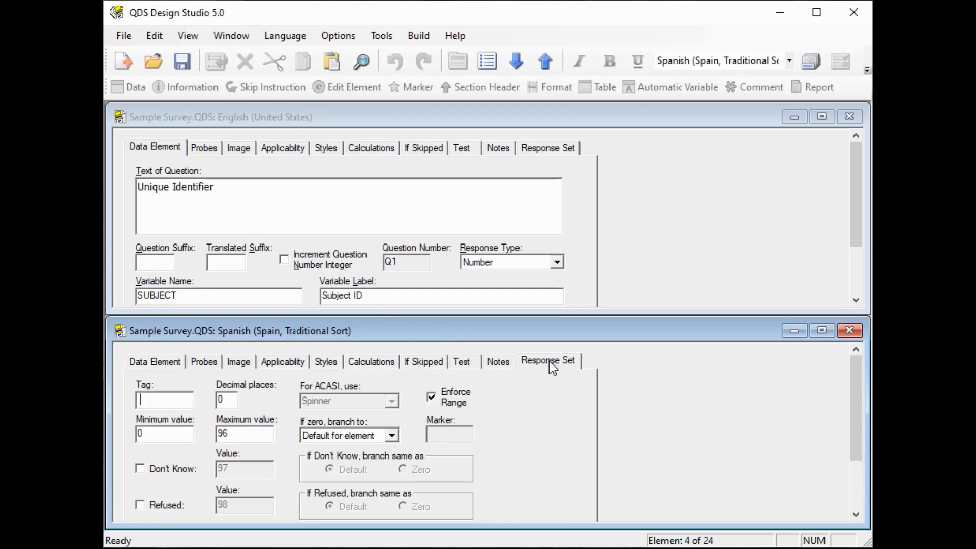
click(543, 148)
click(458, 317)
click(544, 148)
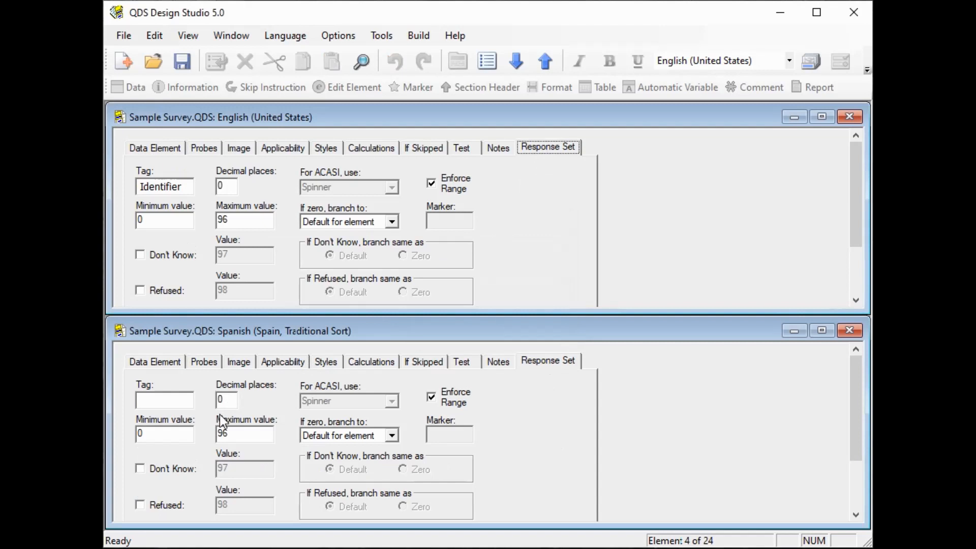
click(158, 400)
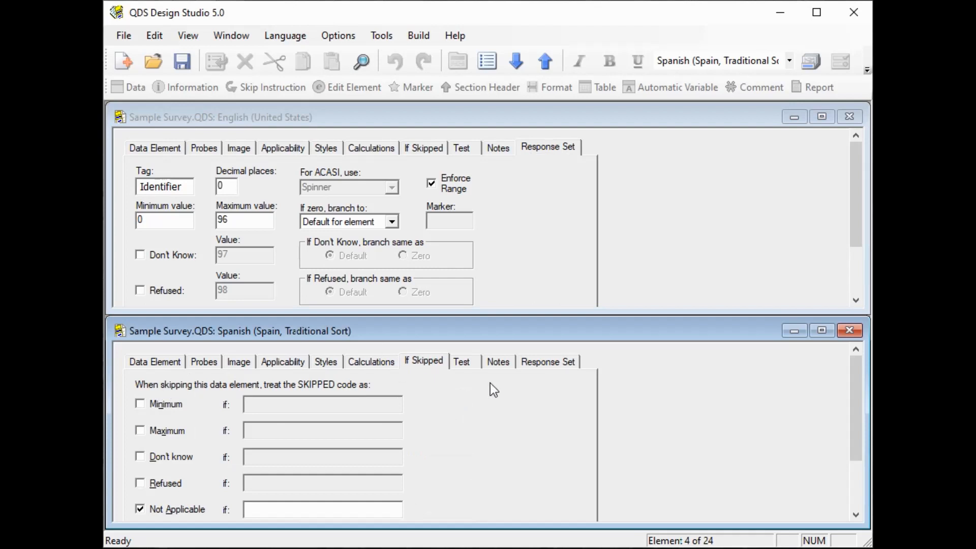
click(540, 365)
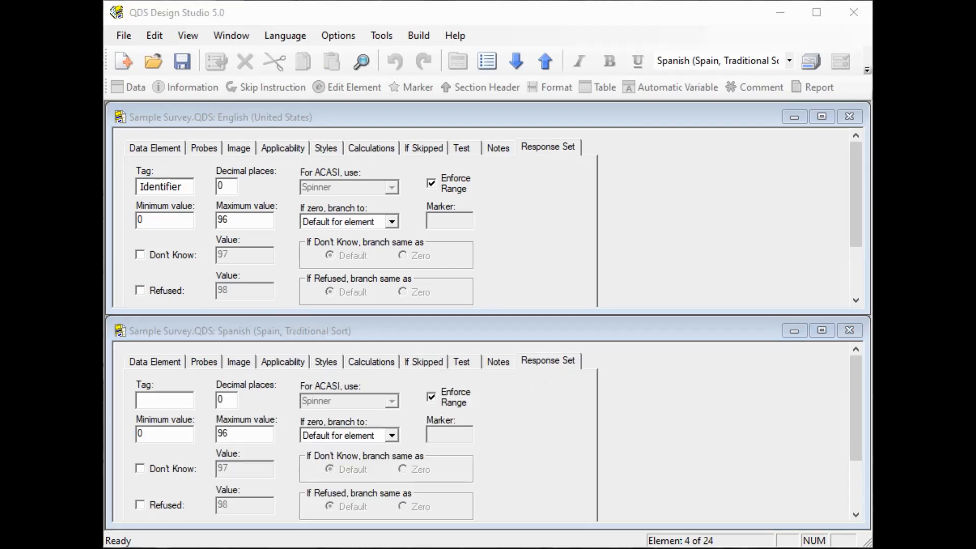
click(161, 400)
text(Identificador)
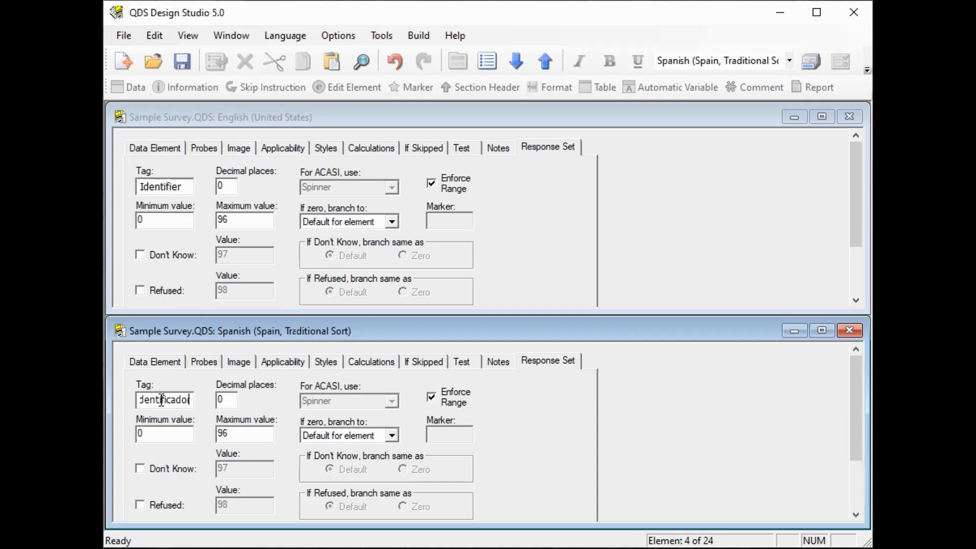
click(517, 63)
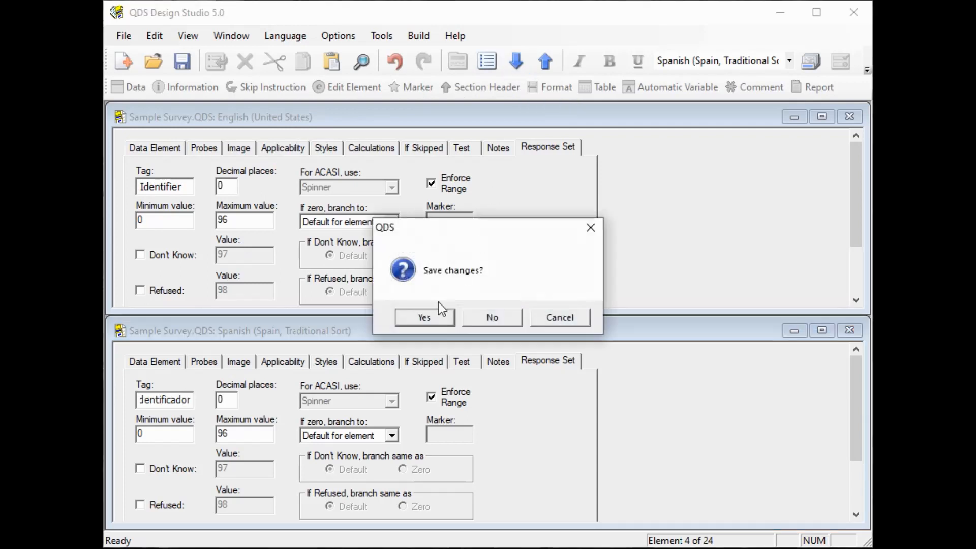
click(436, 325)
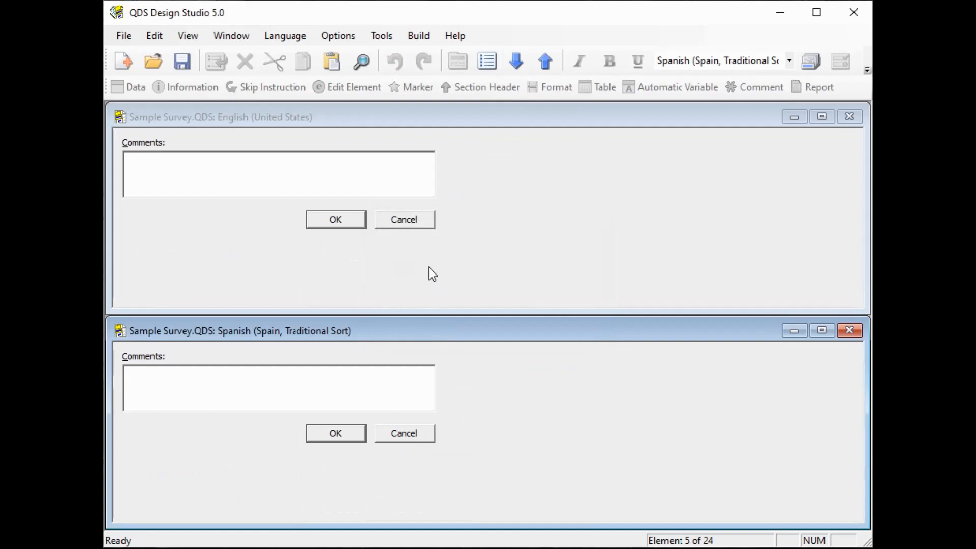
Go to the Introduction section header, enter "Introducción" as its Spanish heading text, and save the change.
click(514, 66)
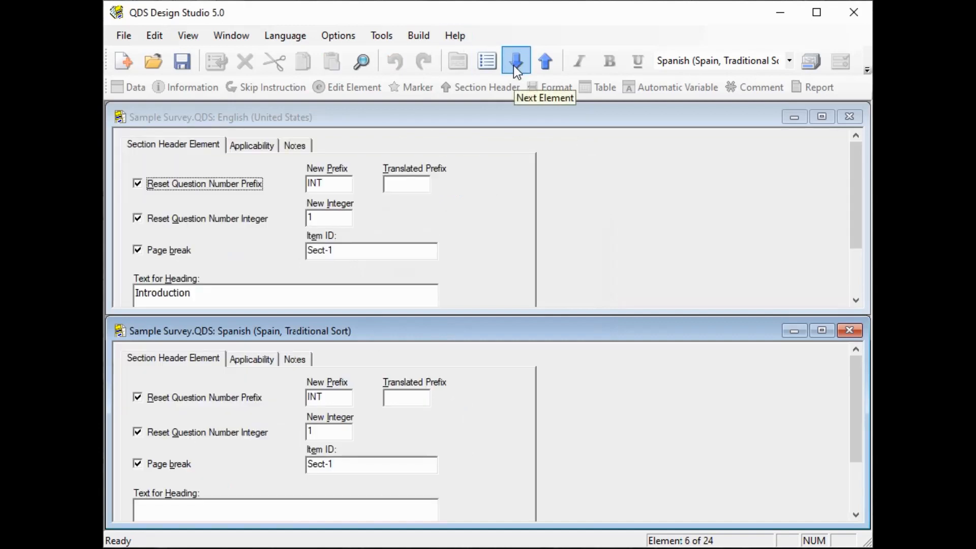
click(186, 509)
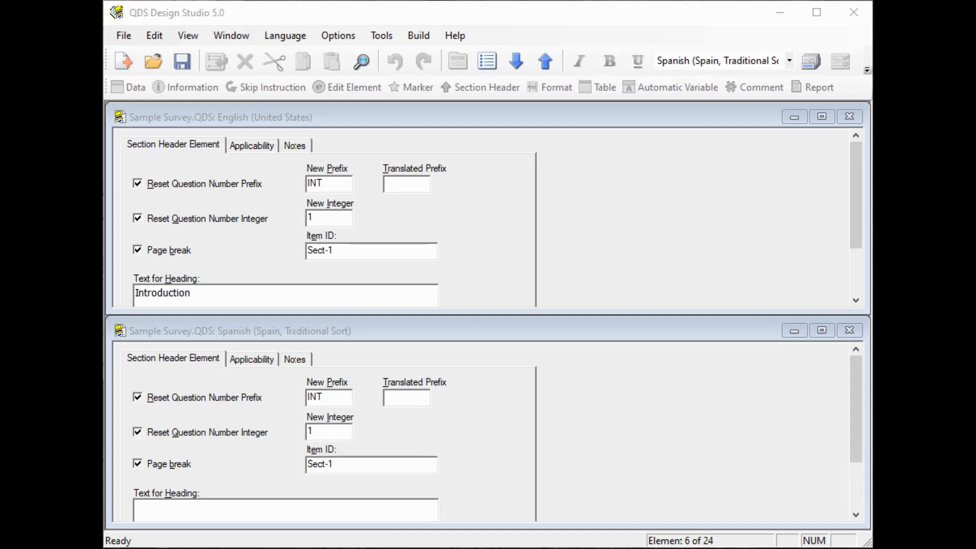
click(190, 503)
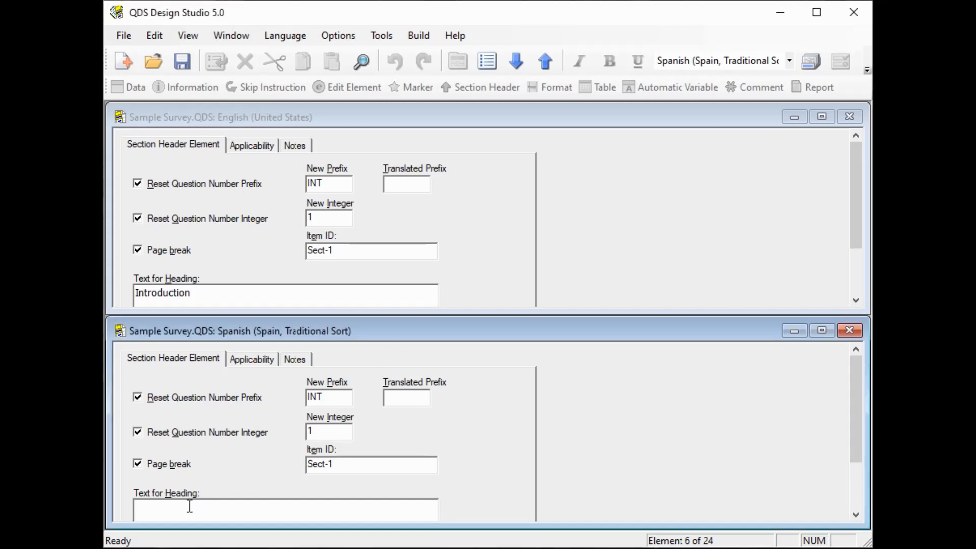
text(Introducción)
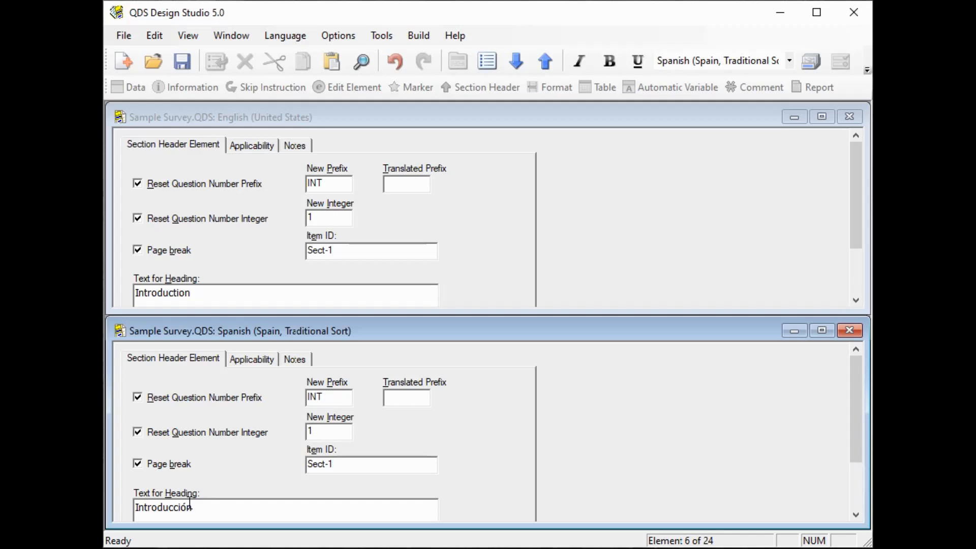
click(515, 61)
click(423, 325)
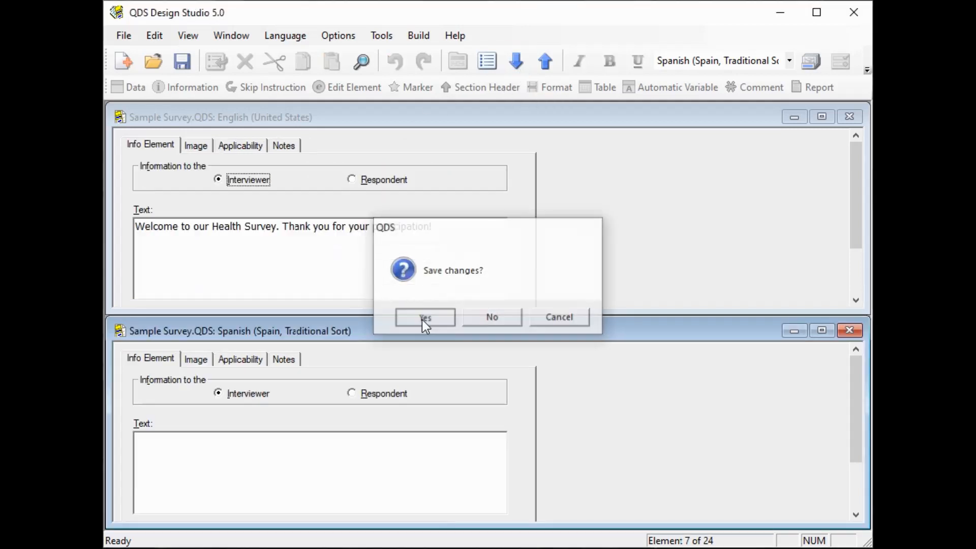
Enter "Bienvenido a nuestra Encuesta de Salud. ¡Gracias por su participación!" as the Spanish text of the welcome information element.
click(230, 456)
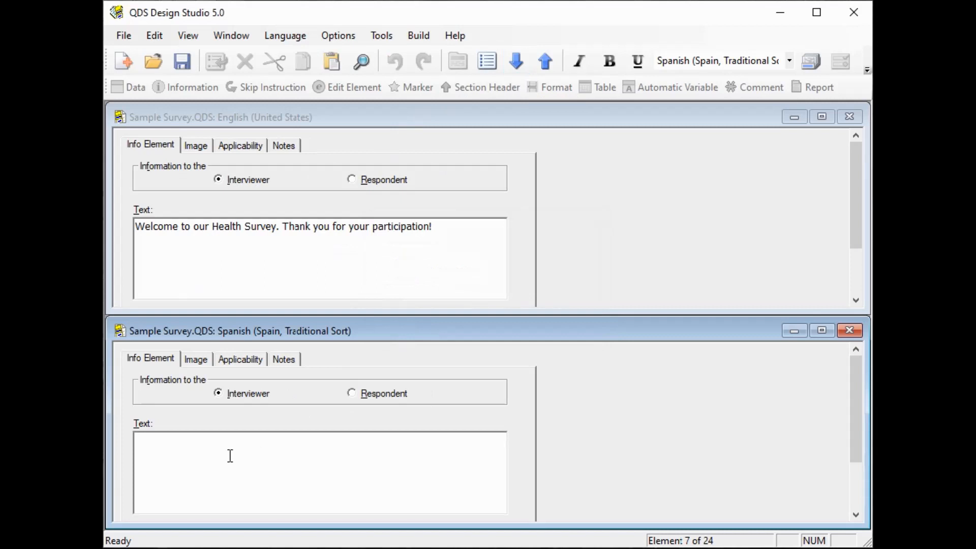
key(alt+Tab)
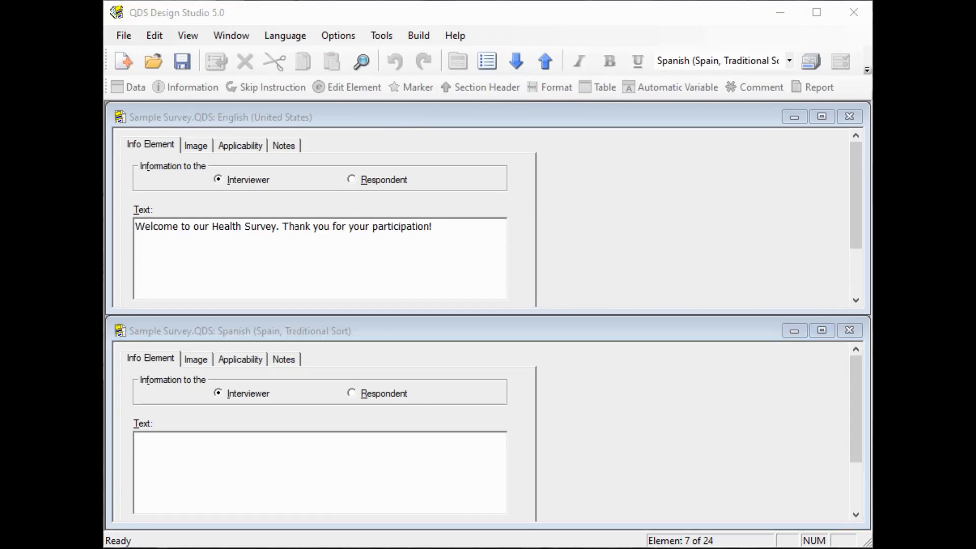
click(283, 448)
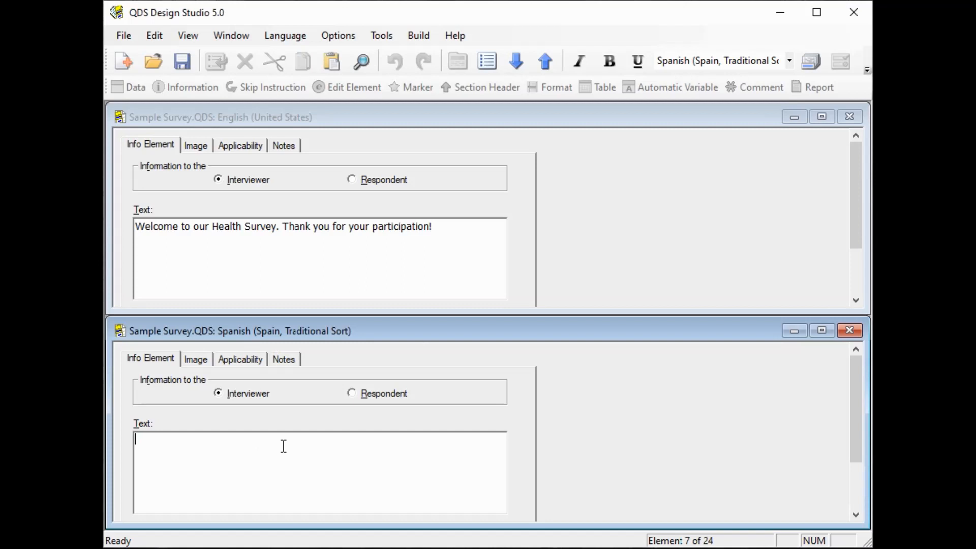
text(Bienvenido a nuestra Encuesta de Salud. ¡Gracias por su participación!)
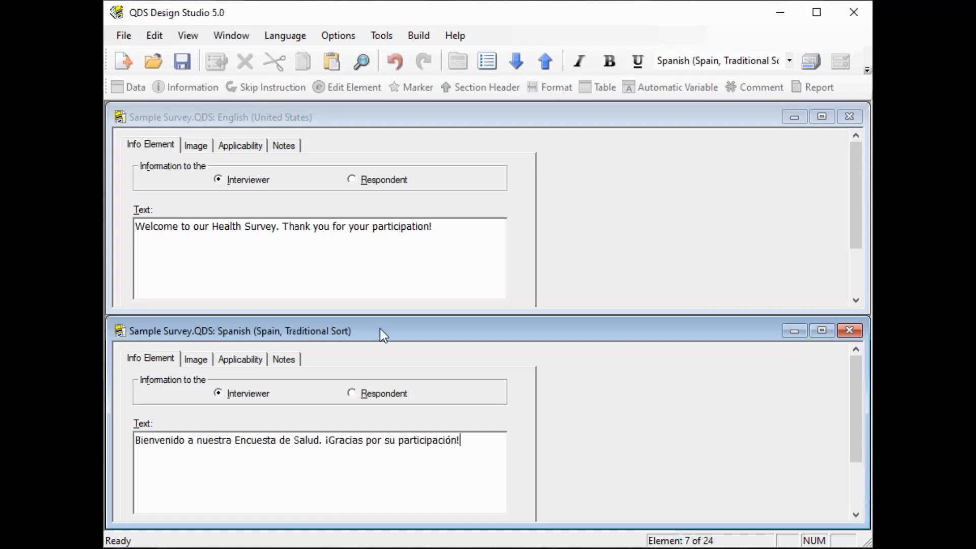
Save the welcome text and enter "¿Cuál es su estado civil o de pareja actual?" as the Spanish question text of the STATUS element.
click(517, 70)
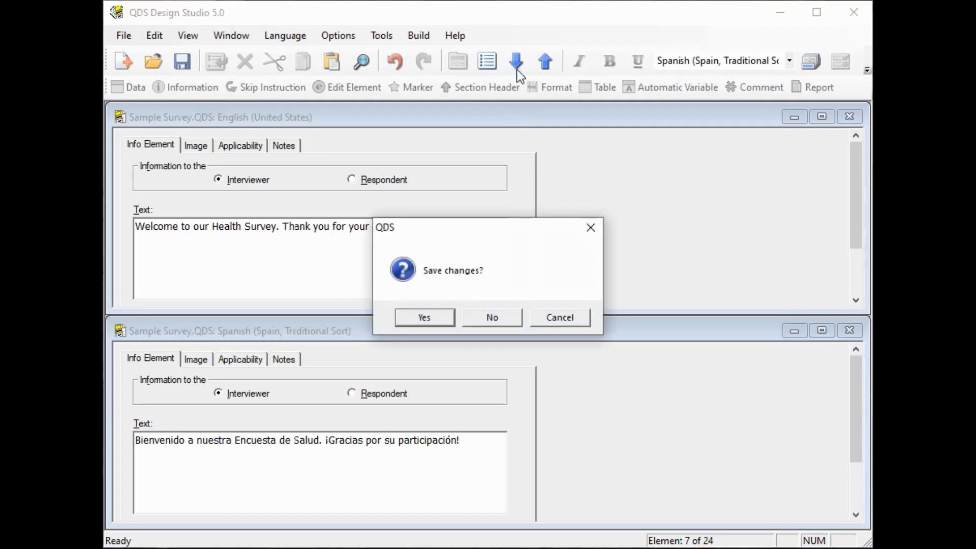
key(Return)
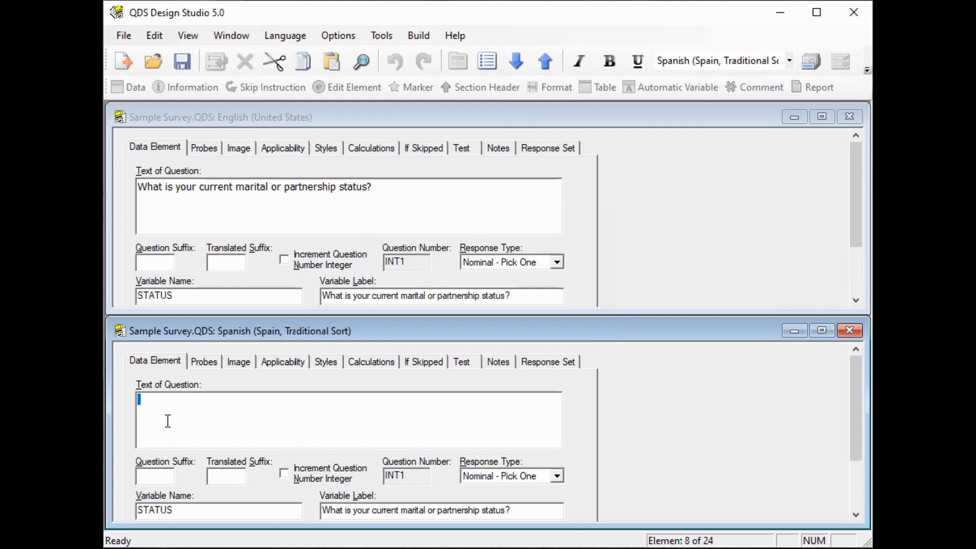
key(alt+Tab)
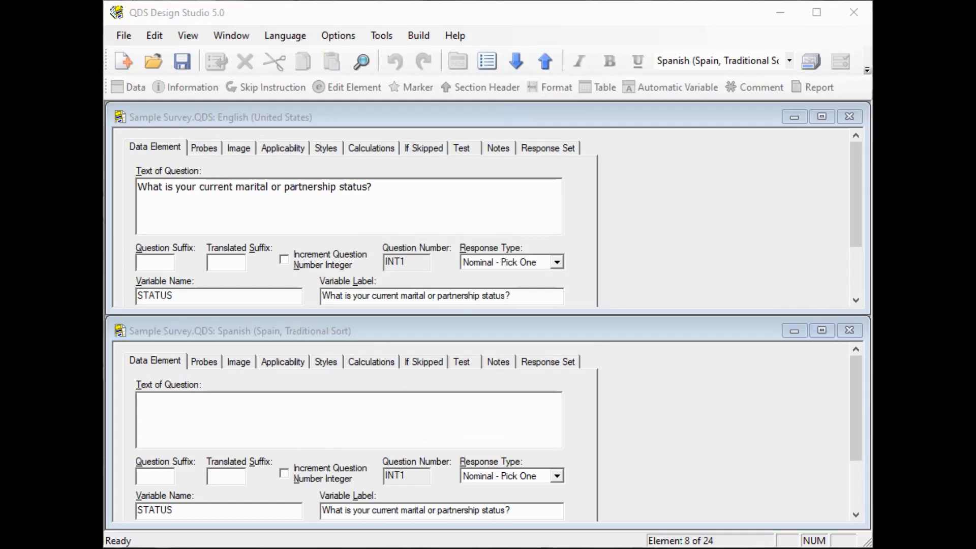
click(223, 410)
text(¿Cuál es su estado civil o de pareja actual?)
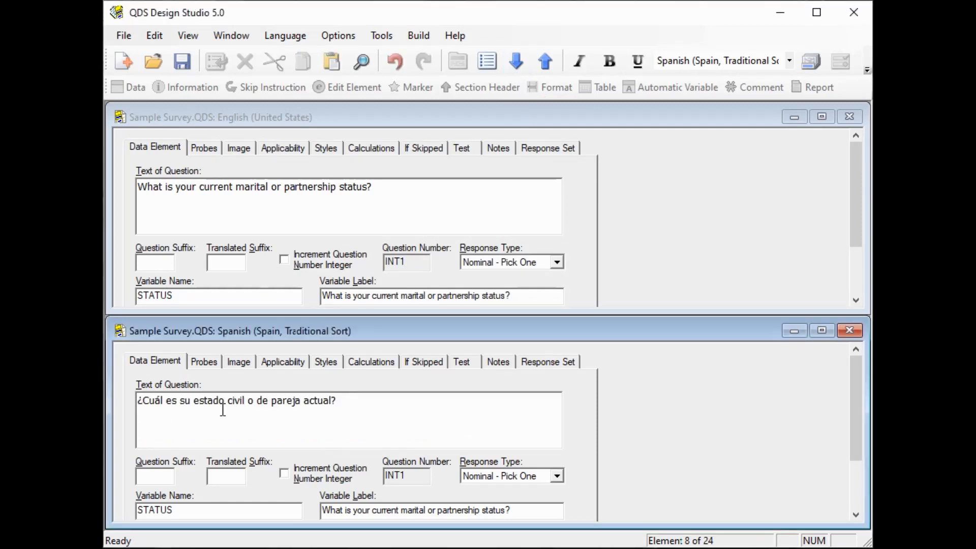
Save the STATUS question text and display the element's response set in both the English and Spanish versions.
click(539, 362)
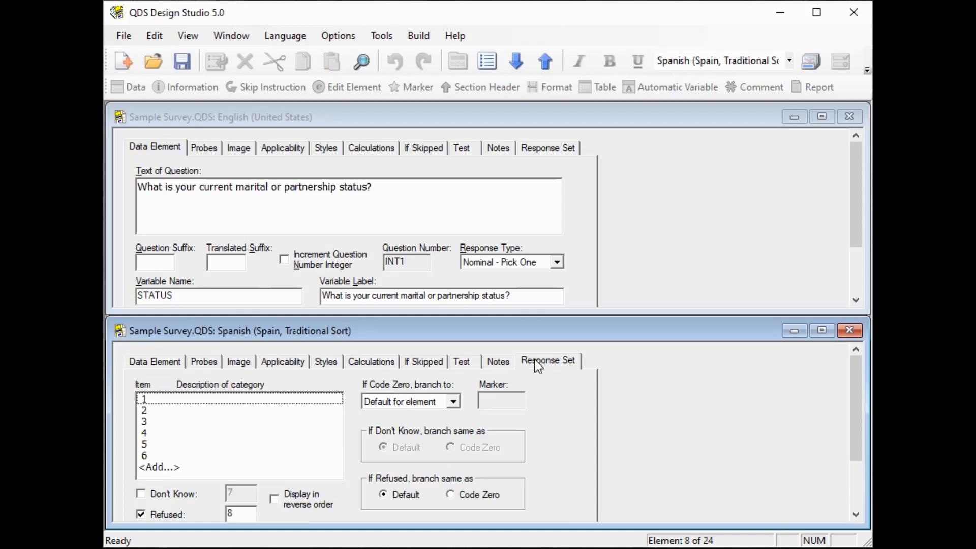
click(533, 145)
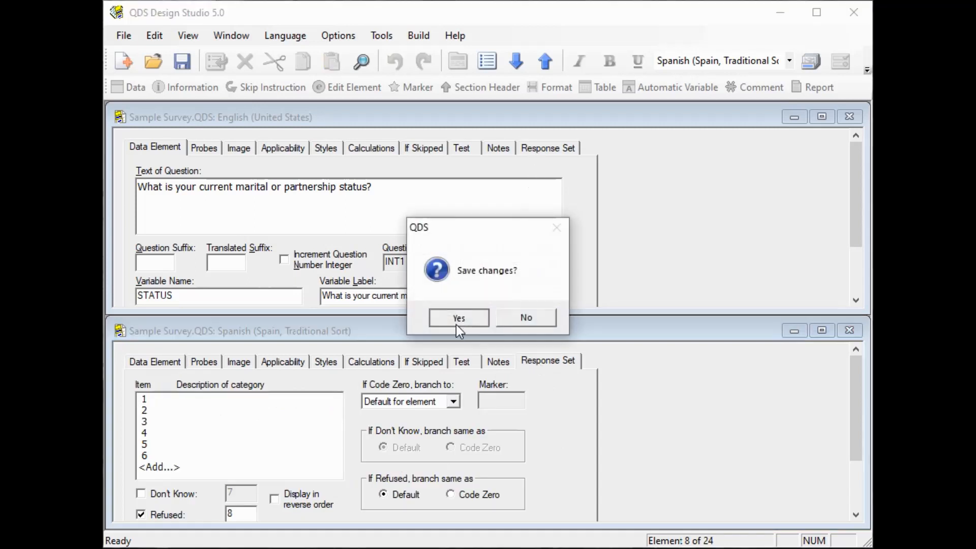
click(457, 320)
click(533, 151)
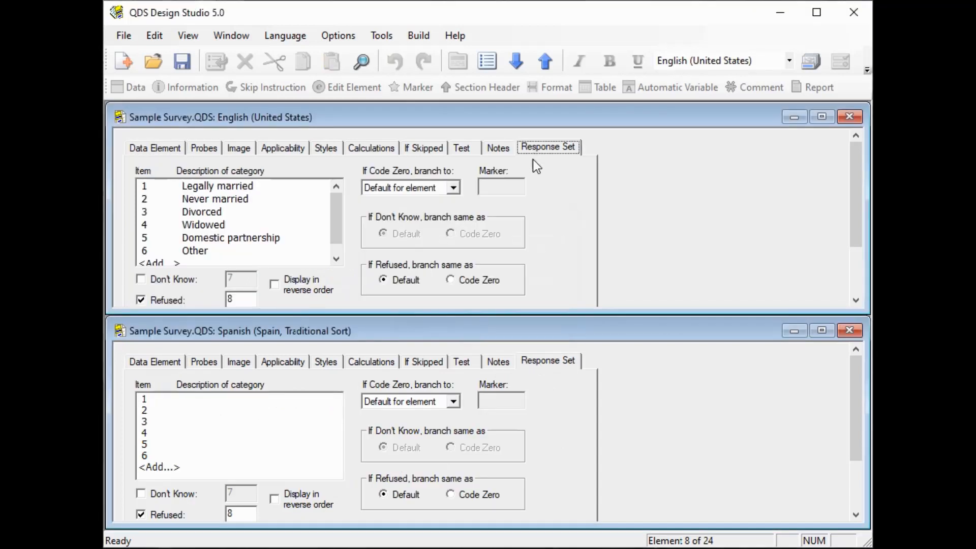
click(533, 359)
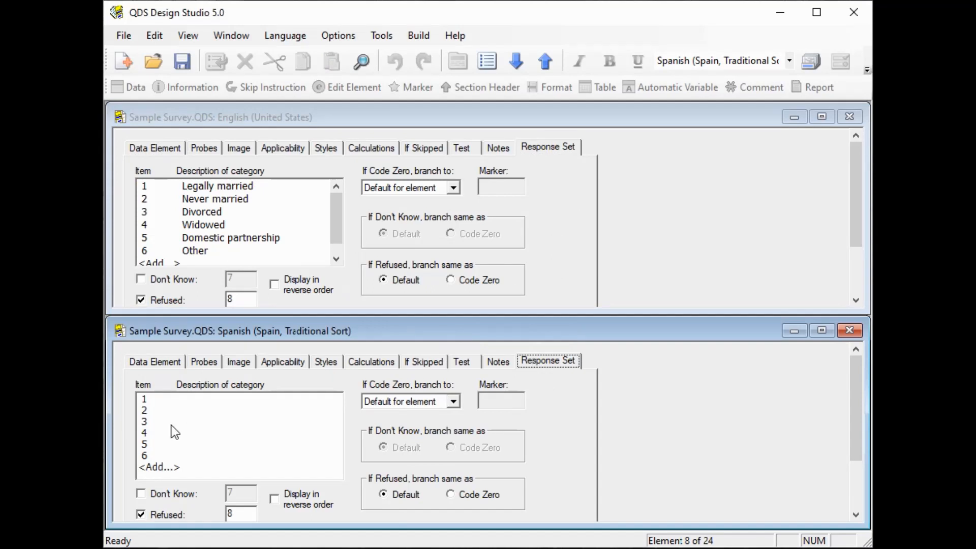
Describe response category 1 of the Spanish STATUS element as "Legalmente casado".
click(181, 400)
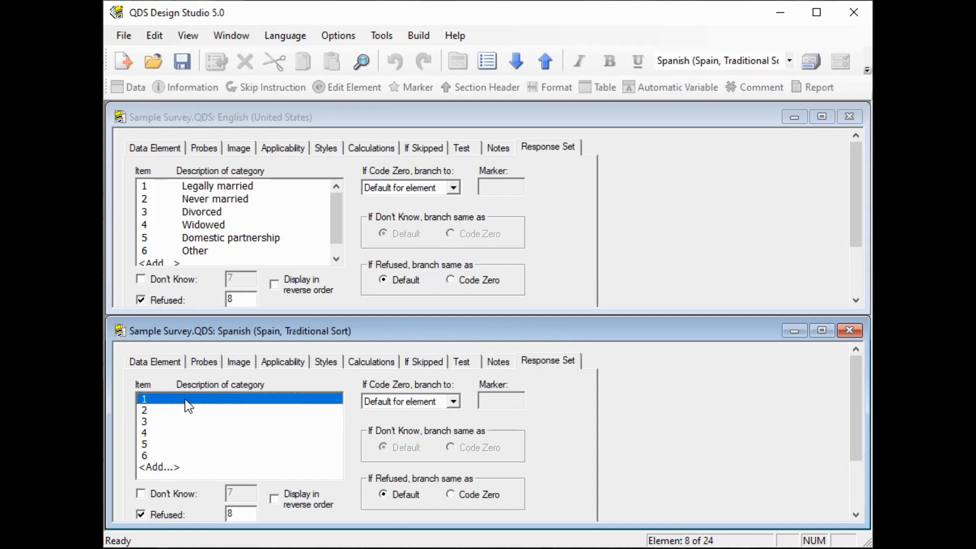
double_click(189, 406)
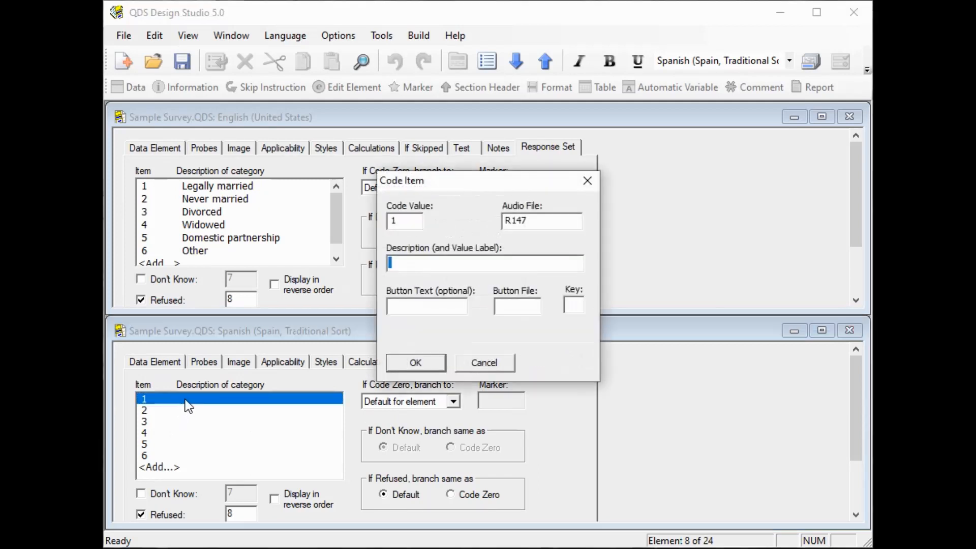
text(Legalmente casado)
key(Return)
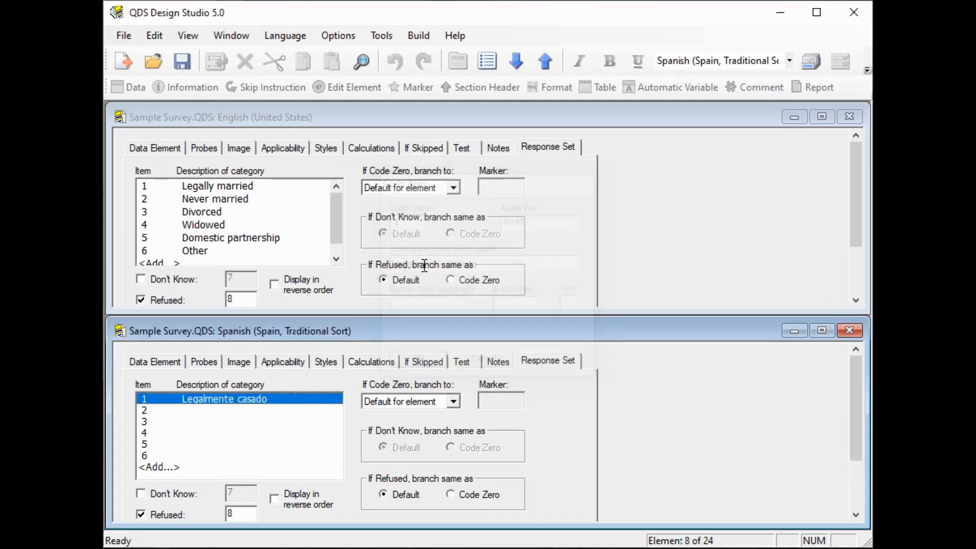
Describe response category 2 of the Spanish STATUS element as "Nunca se ha casado".
key(Down)
key(Return)
key(alt+Tab)
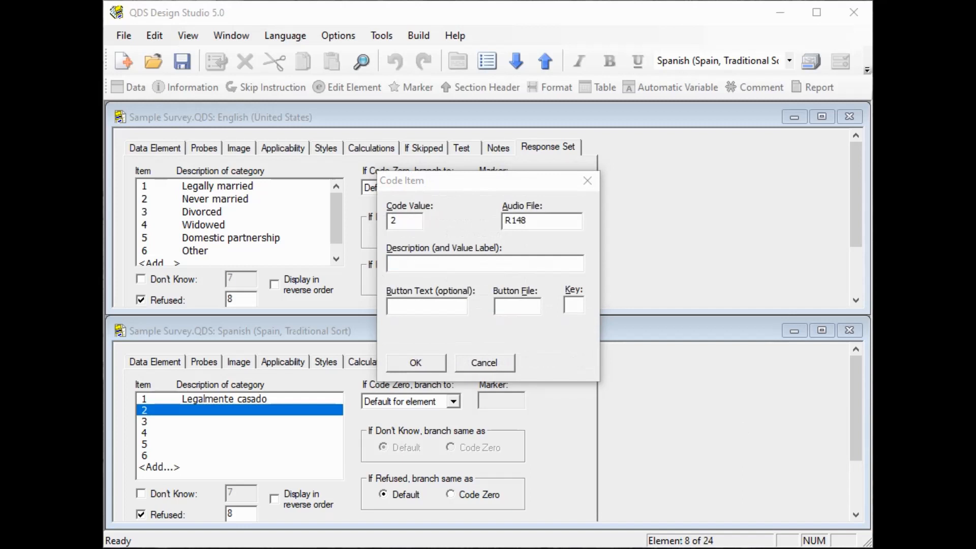
click(416, 261)
text(Nunca se ha casado)
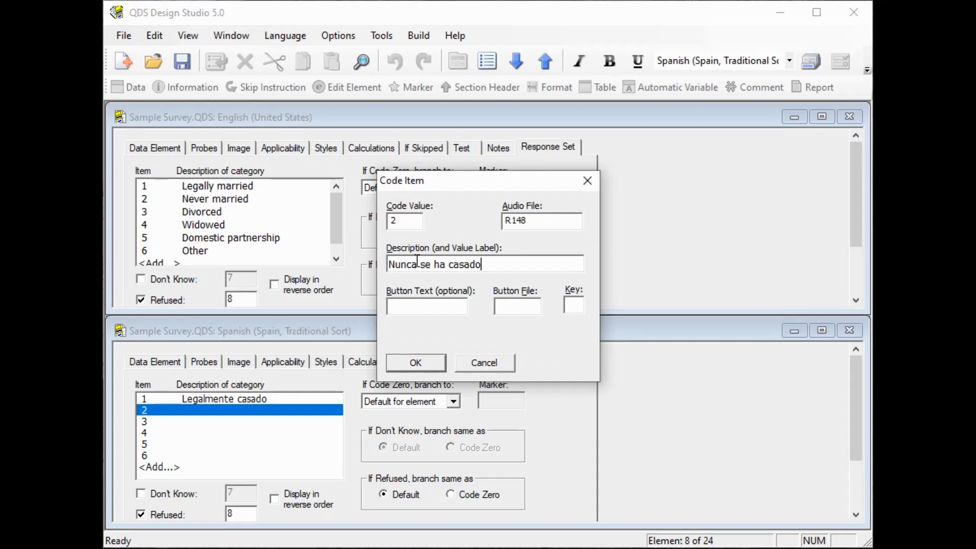
key(Return)
Describe the Spanish STATUS categories 3 to 6 as "Divorciado", "Viudo", "Pareja de hecho" and "Otro".
key(Down)
key(Return)
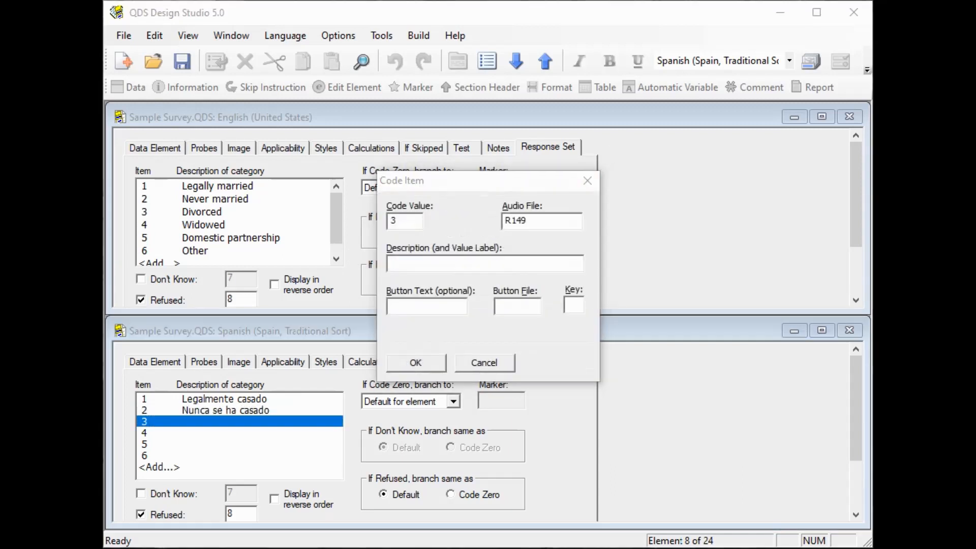
click(406, 260)
text(Divorciado)
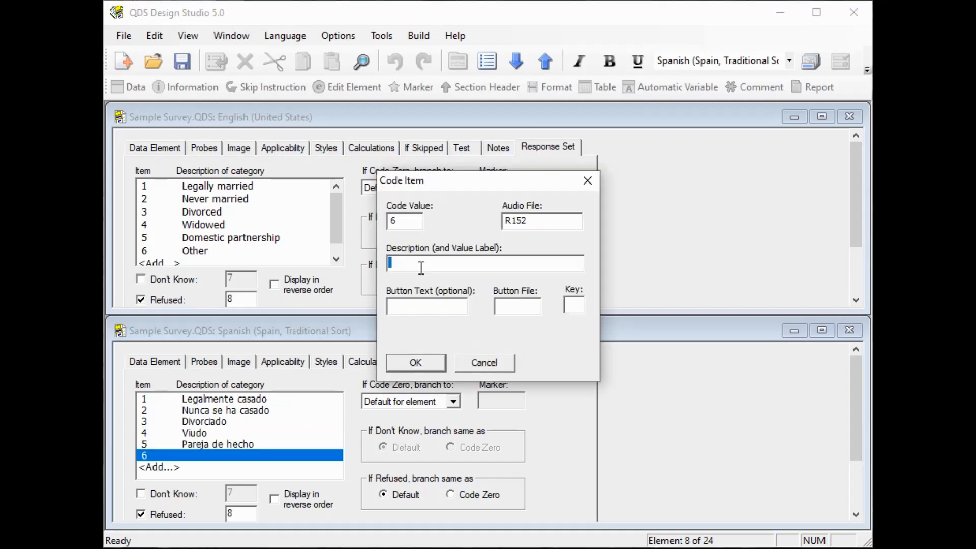
text(Otro)
click(411, 367)
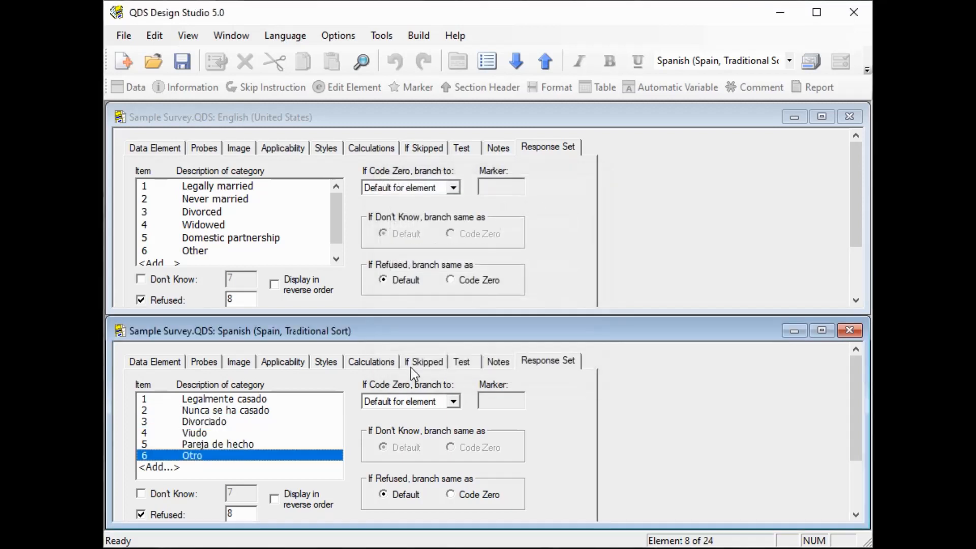
Save the STATUS categories and enter "Por favor, especifique otra estado civil o de pareja:" as the Spanish question text of the STATUS_S element.
click(511, 72)
key(Return)
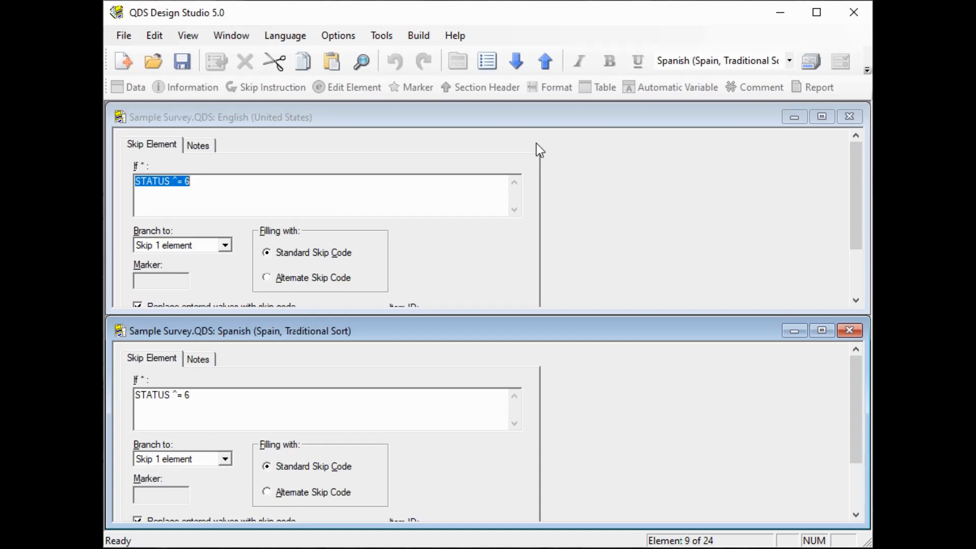
click(524, 57)
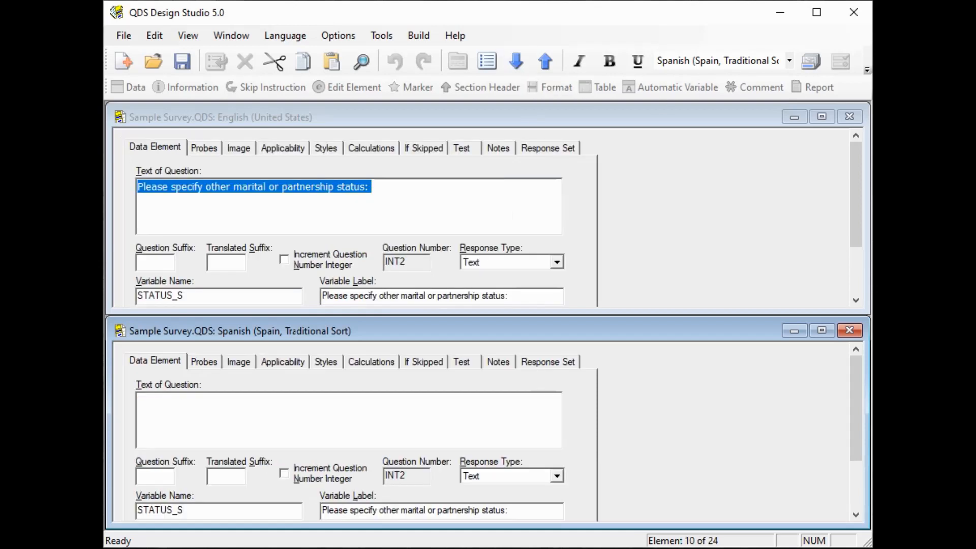
key(alt+Tab)
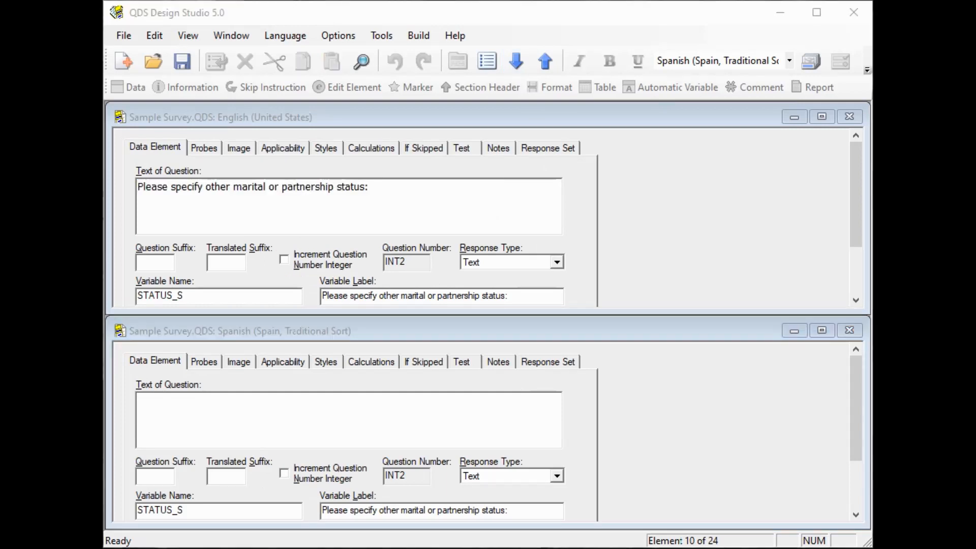
click(172, 398)
text(Por favor, especifique otra estado civil o de pareja:)
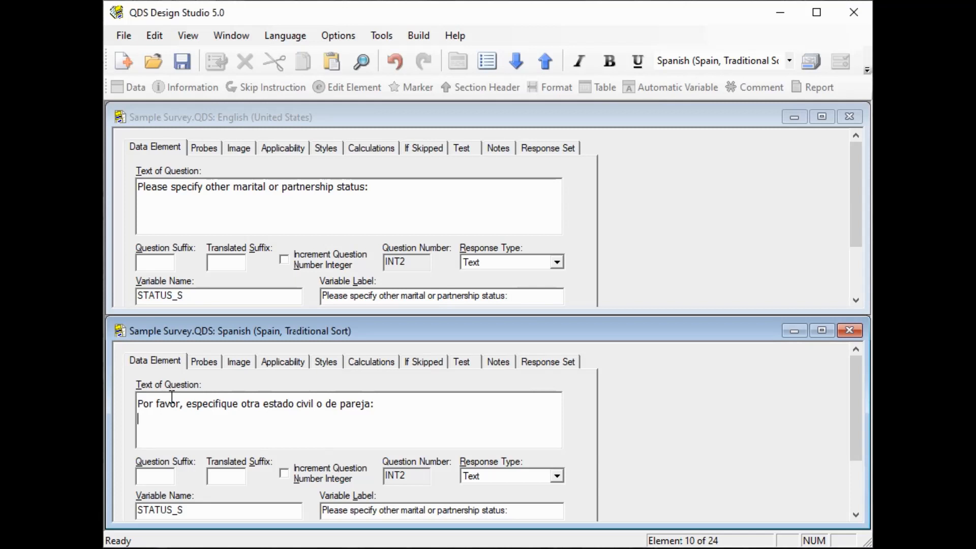
Save STATUS_S and give HRATING the Spanish question "Usando la línea como guía, ¿cómo calificaría su estado de salud actual? Elija cualquier número entre 1 y 10.".
click(523, 62)
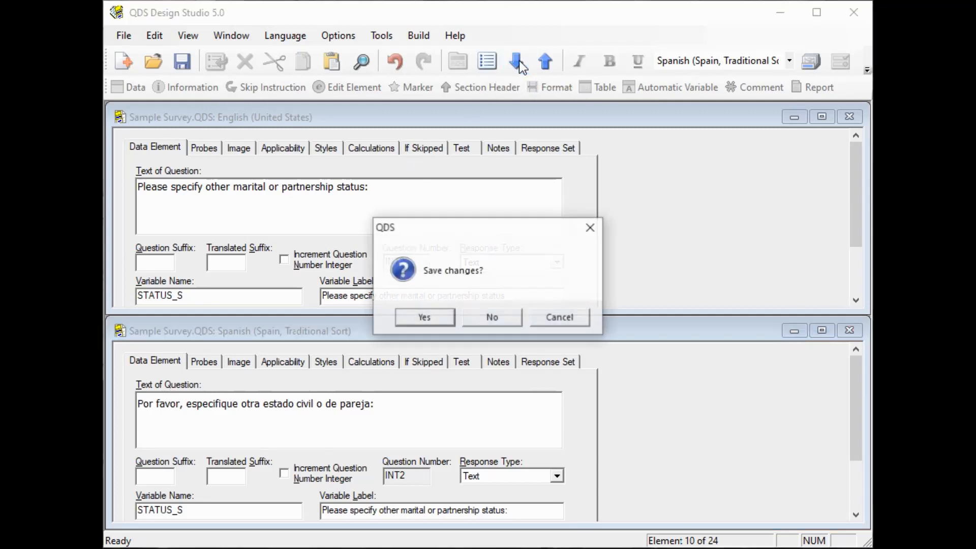
key(Return)
key(alt+Tab)
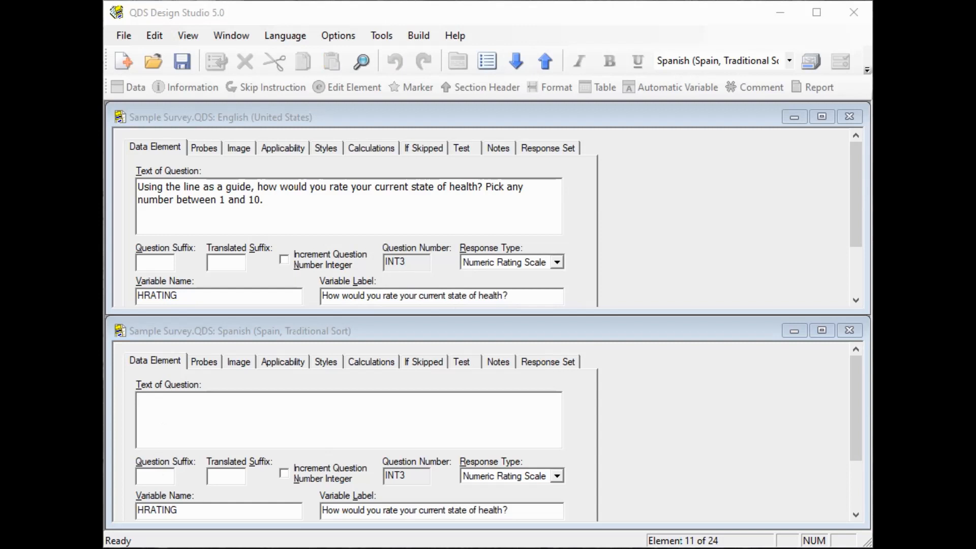
click(174, 415)
text(Usando la línea como guía, ¿cómo calificaría su estado de salud actual? Elija cualquier número entre 1 y 10.)
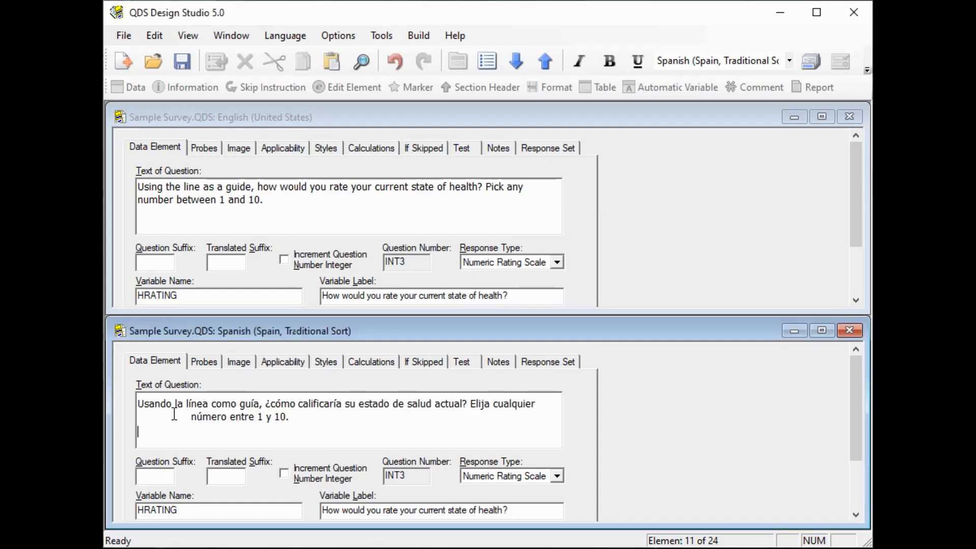
Set the Spanish HRATING scale's low anchor to "Peor salud posible" and its high anchor to "Mejor salud posible".
click(543, 363)
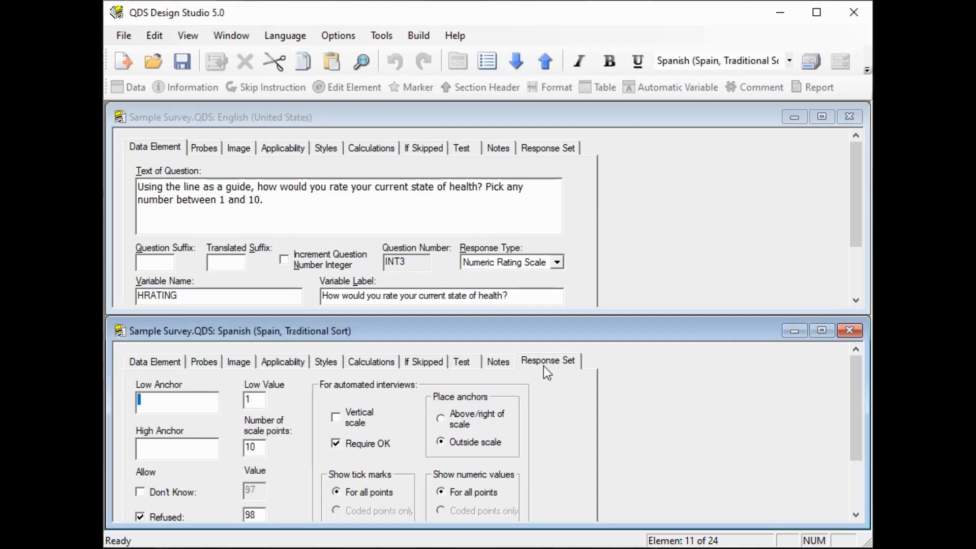
key(alt+Tab)
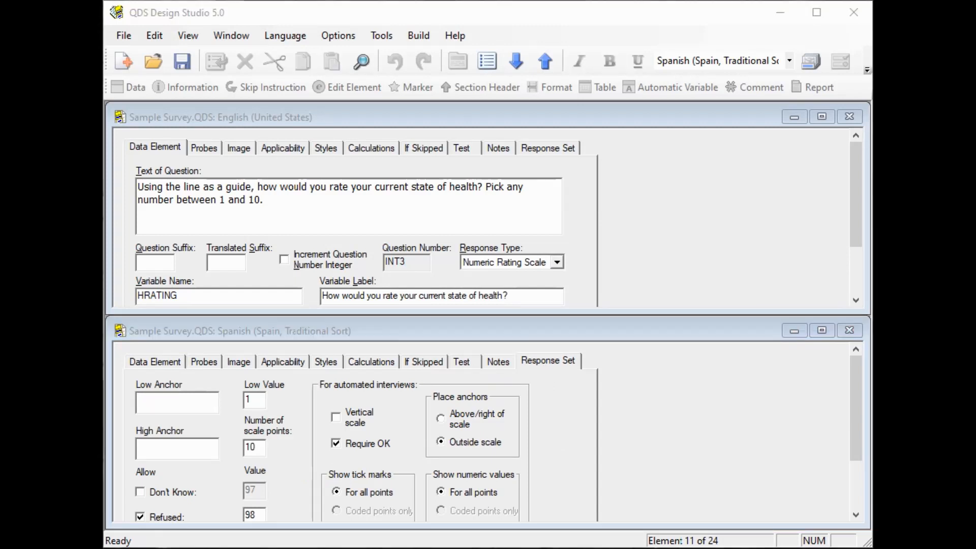
click(170, 403)
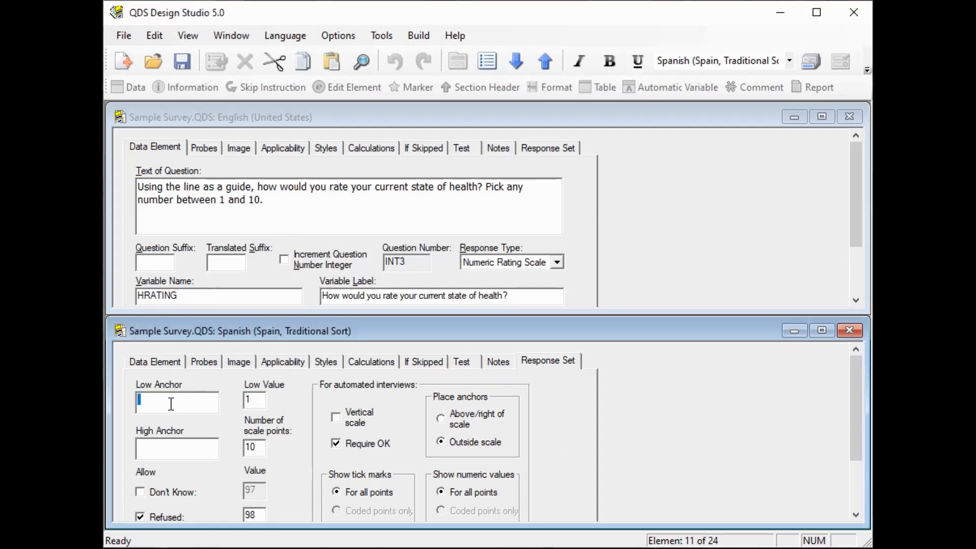
key(ctrl+v)
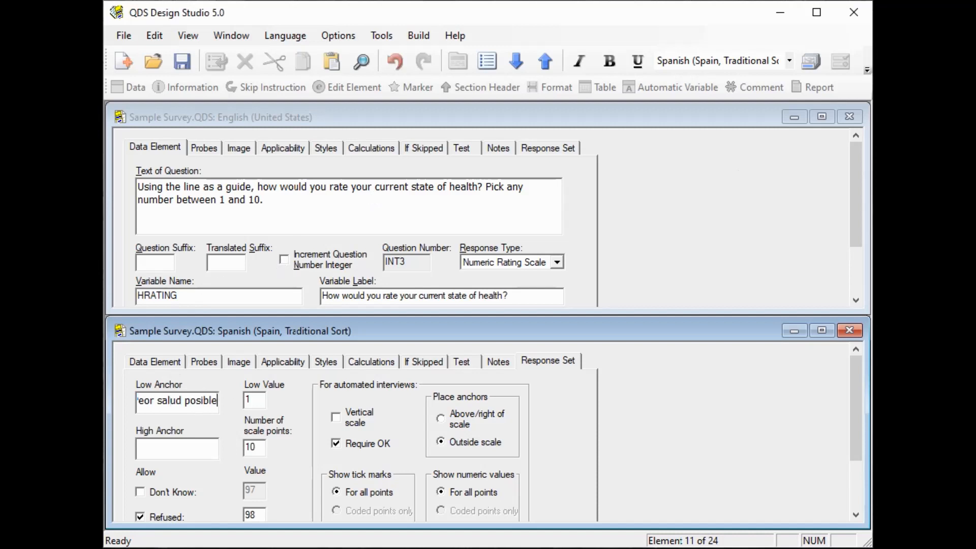
key(alt+Tab)
click(185, 445)
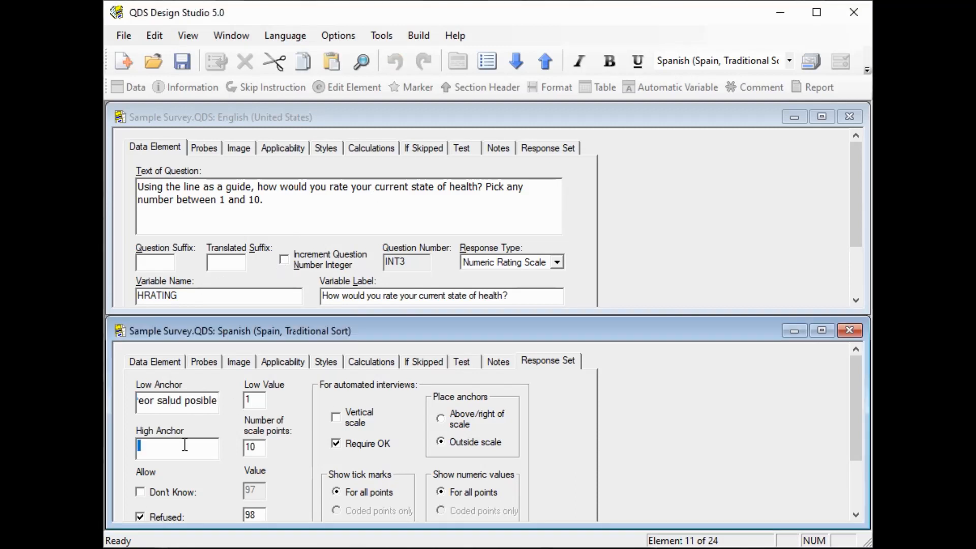
text(ejor salud posible)
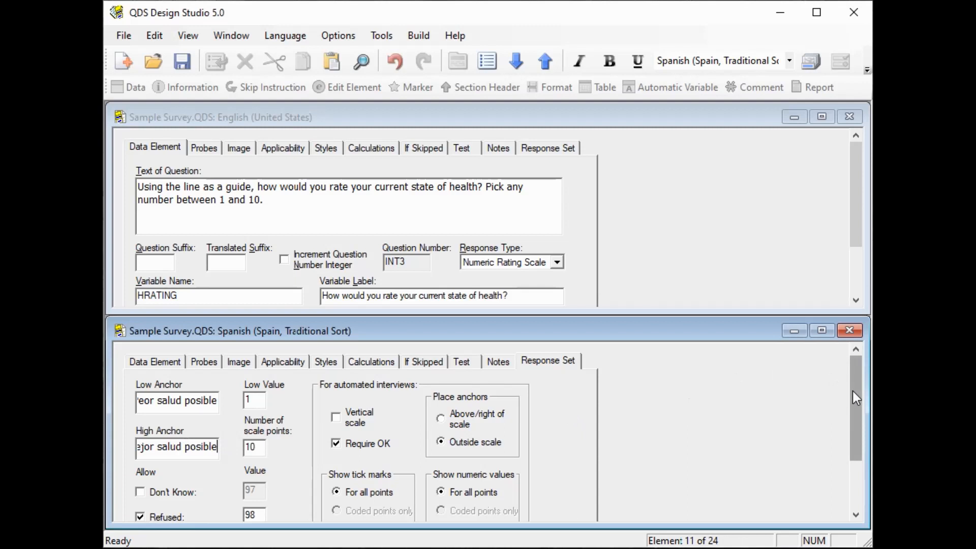
Accept the health rating element's changes and return both language versions to the element list.
drag(852, 390, 853, 456)
click(337, 512)
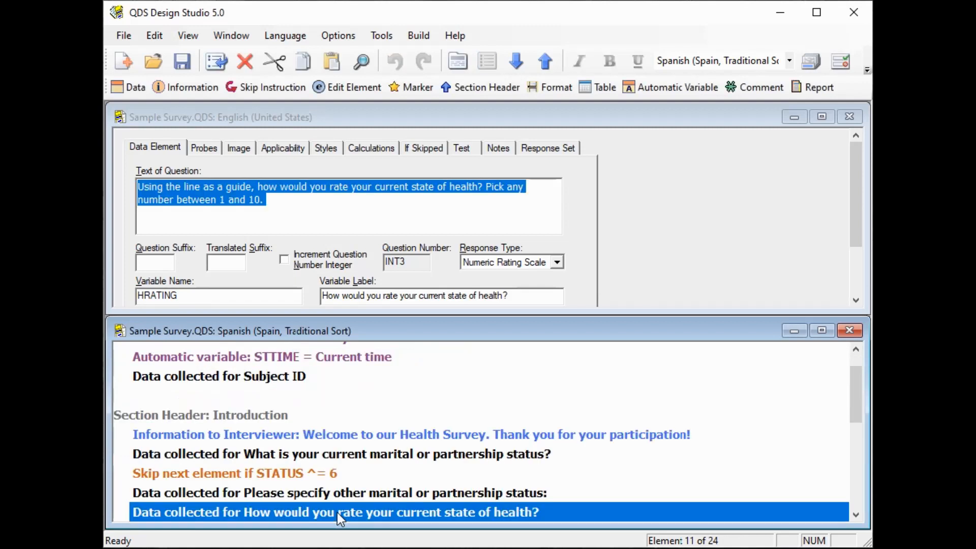
drag(856, 215, 859, 279)
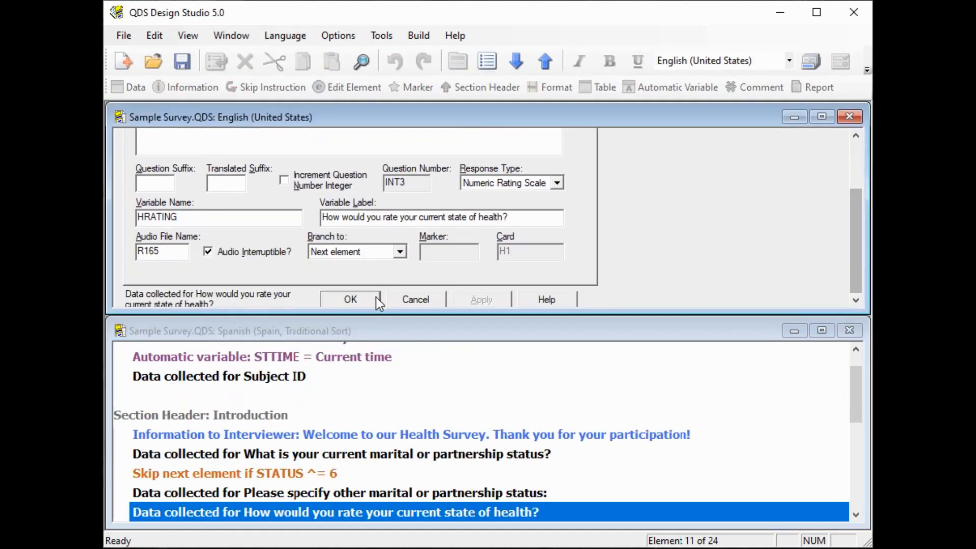
click(376, 297)
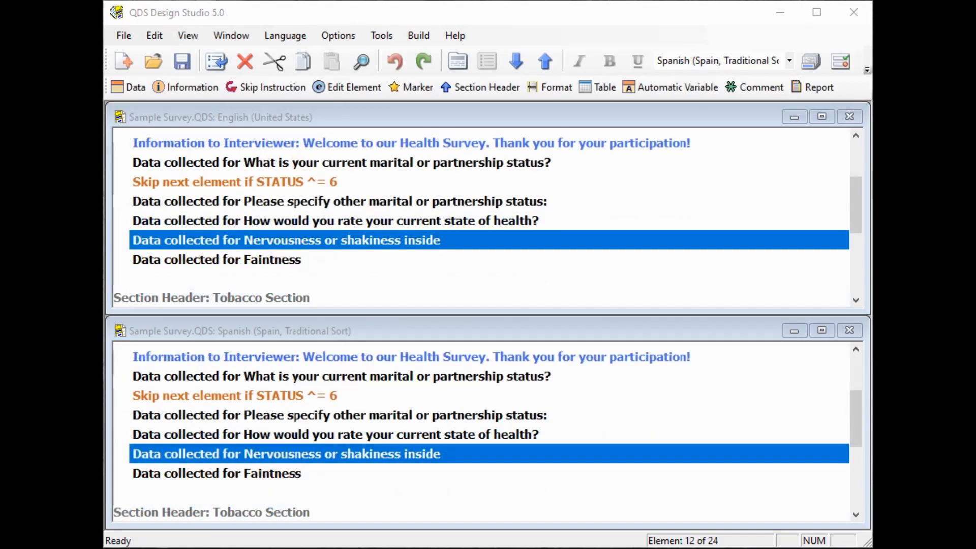
Open the Spanish "Nervousness or shakiness inside" element and examine its question text and response set.
click(301, 449)
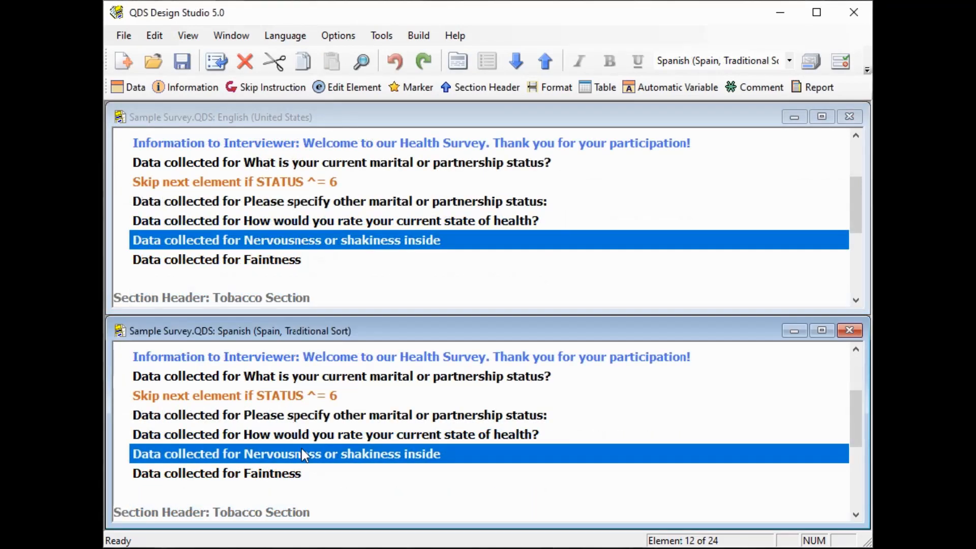
double_click(301, 448)
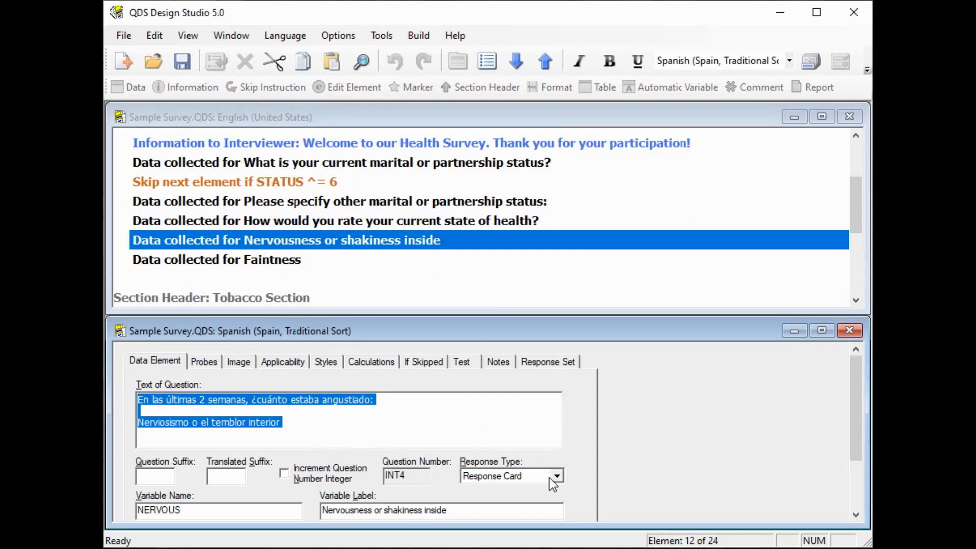
click(545, 364)
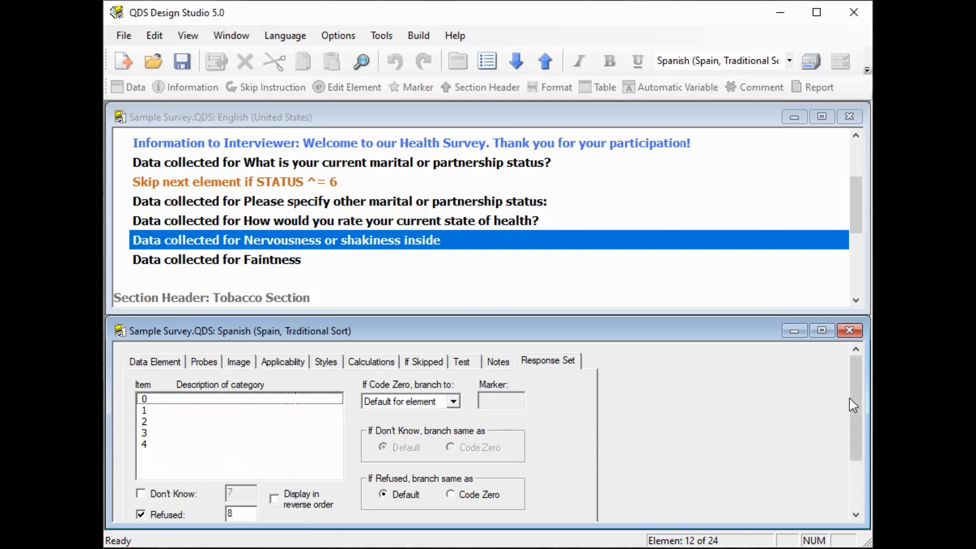
Close the Spanish "Nervousness or shakiness inside" element and open the NOT_EXTREME response card for editing.
scroll(853, 405, down, 3)
click(356, 515)
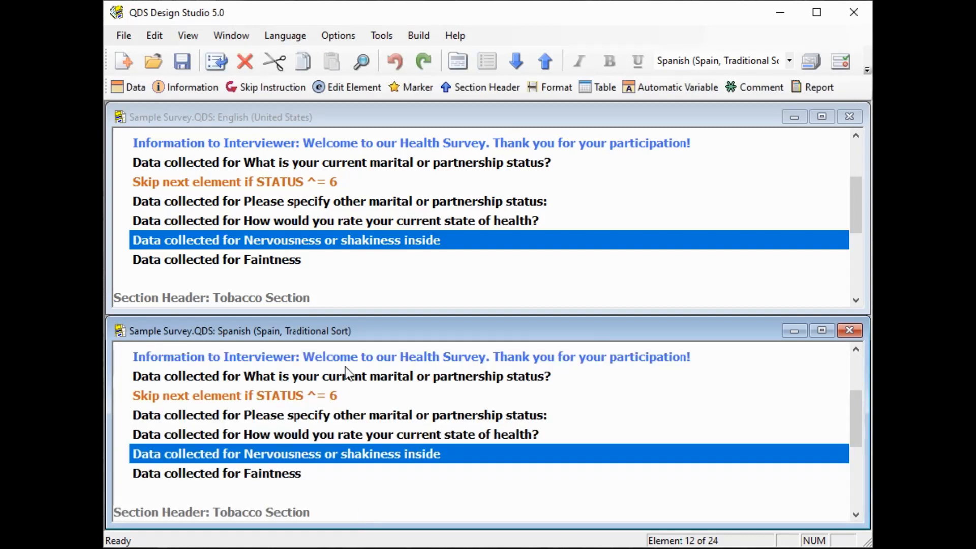
click(374, 37)
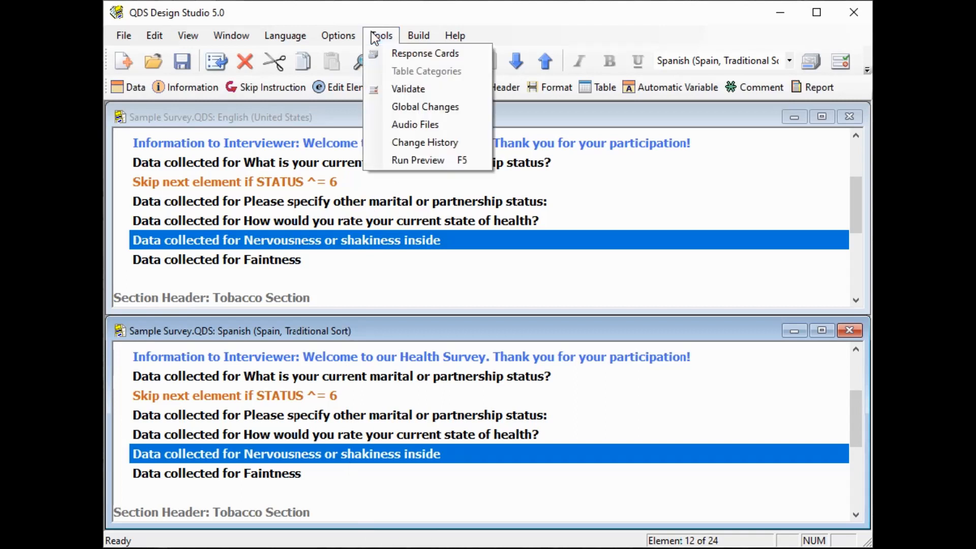
click(397, 55)
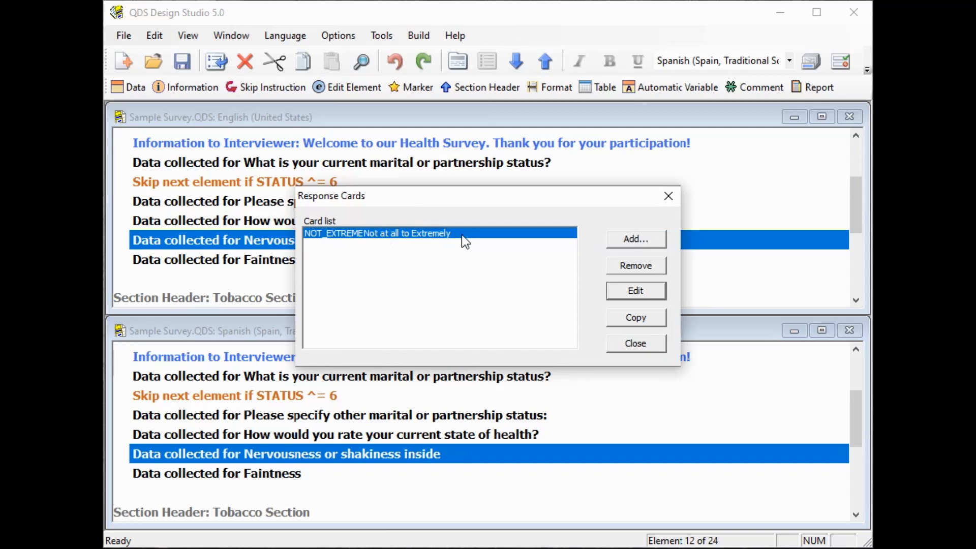
click(629, 291)
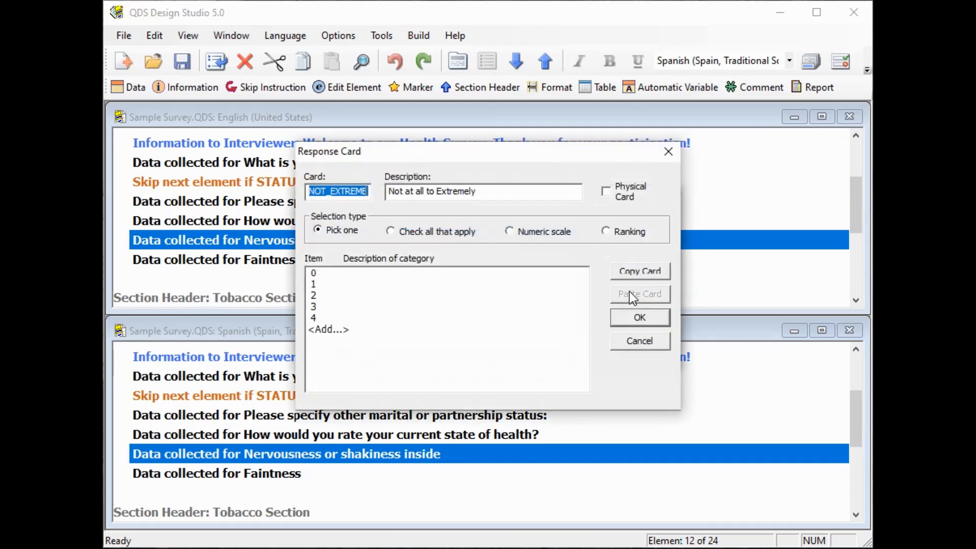
Set the response card's Spanish category descriptions to "Nunca" for item 0 and "Un poco" for item 1.
double_click(355, 276)
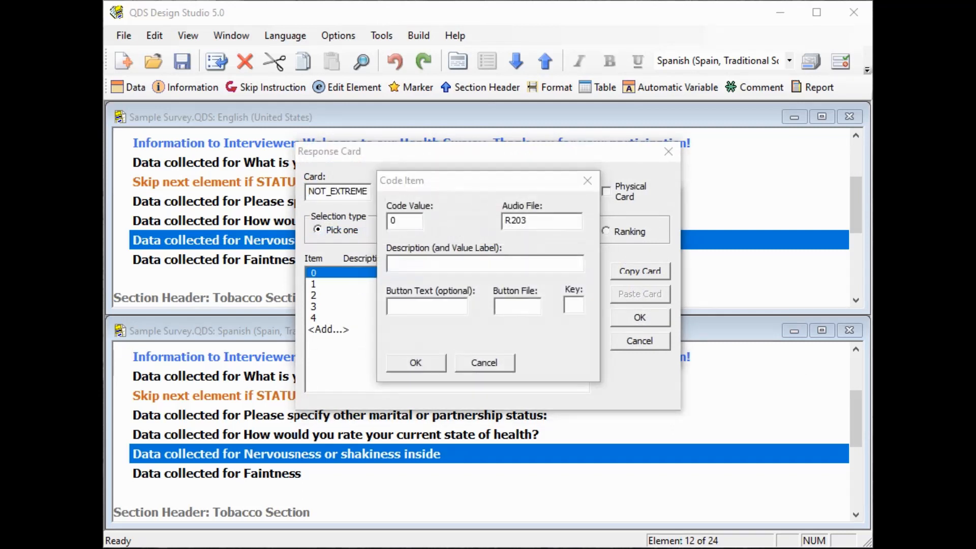
click(452, 264)
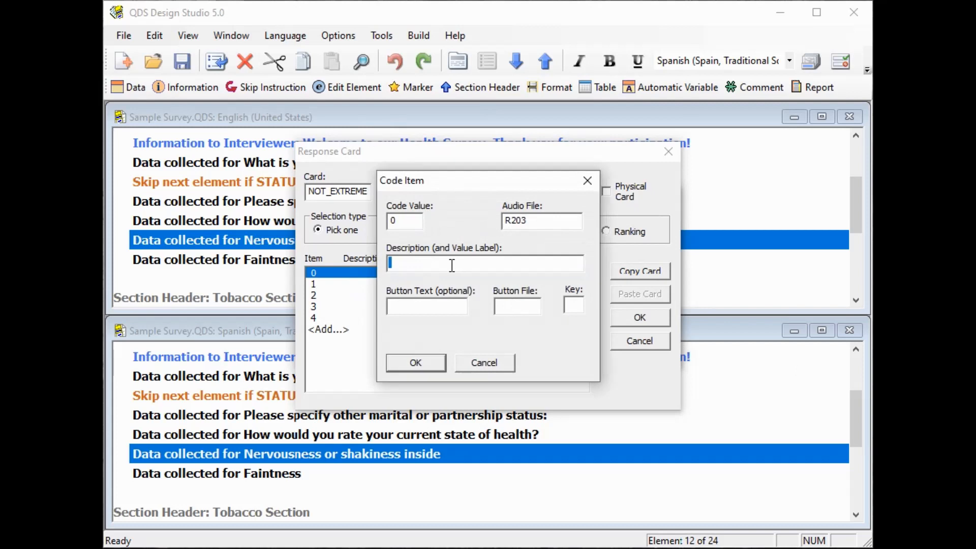
text(Nunca)
key(Return)
key(Down)
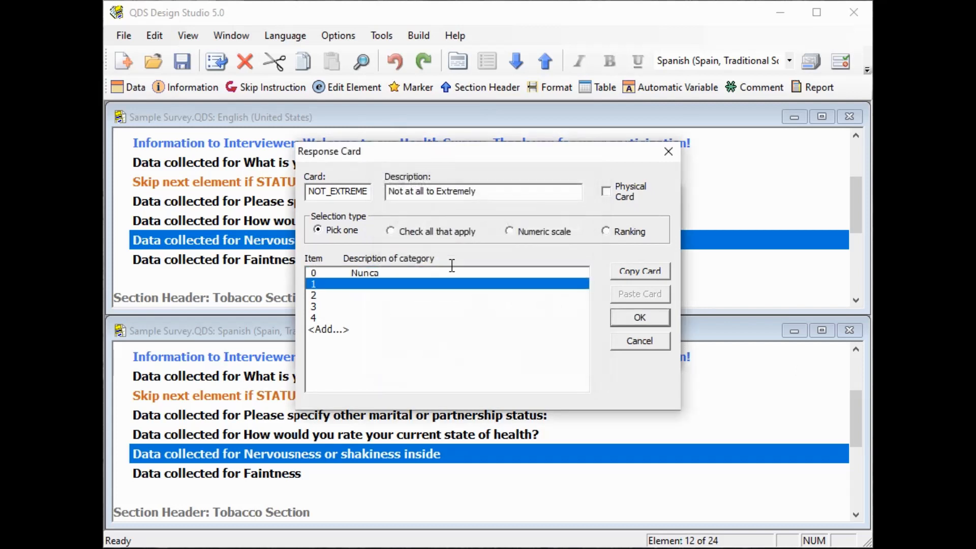
key(Return)
click(417, 261)
text(Un poco)
key(Return)
Set the response card's Spanish category descriptions to "Moderadamente" for item 2 and "Bastante" for item 3.
key(Down)
key(Return)
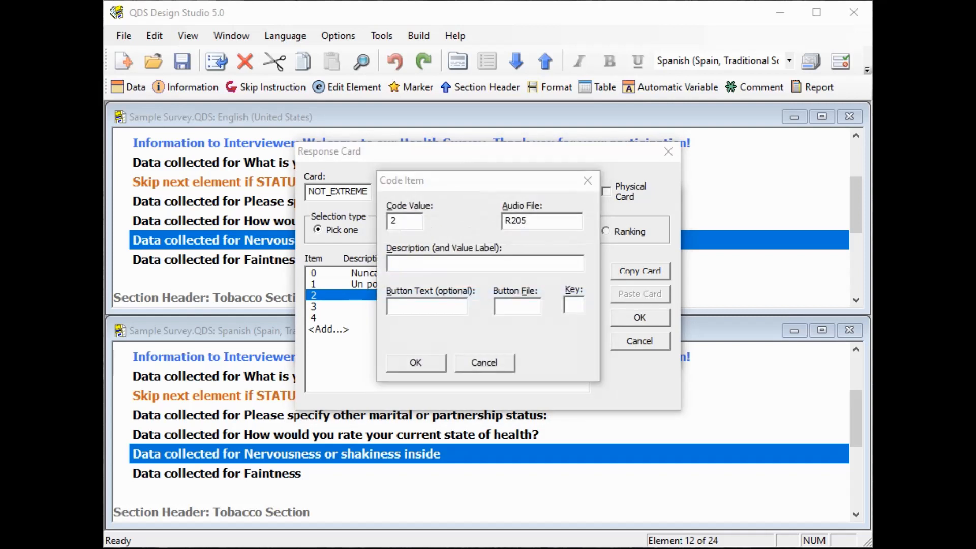
click(429, 263)
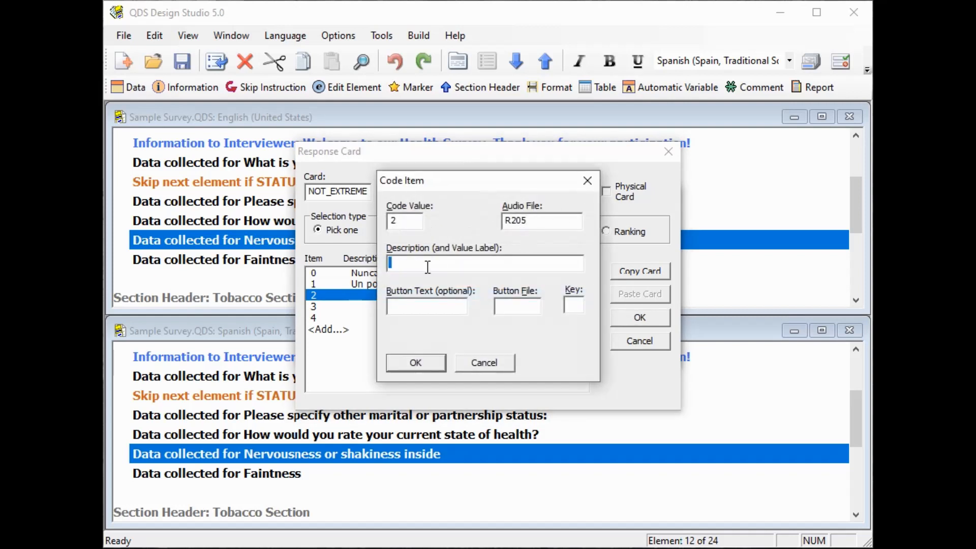
text(Moderadamente)
key(Return)
key(Down)
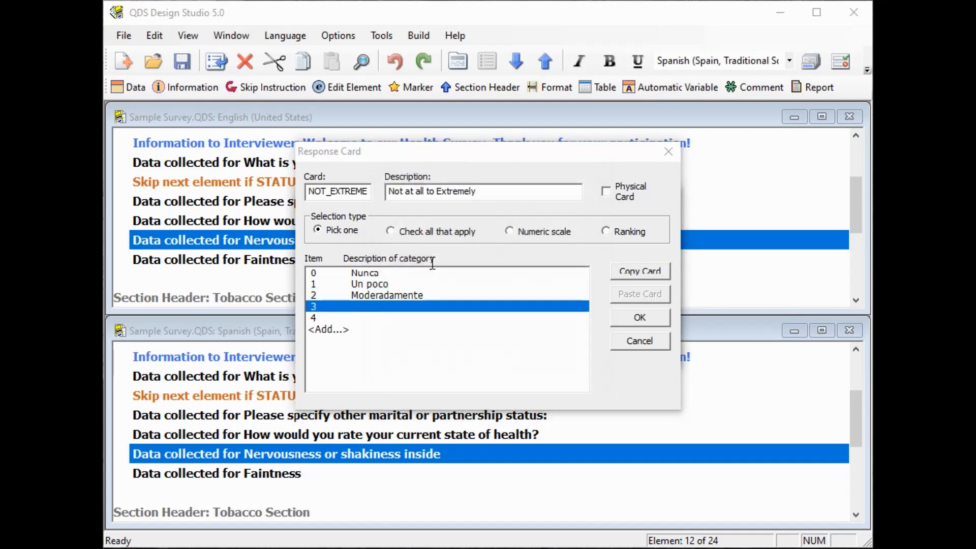
key(Return)
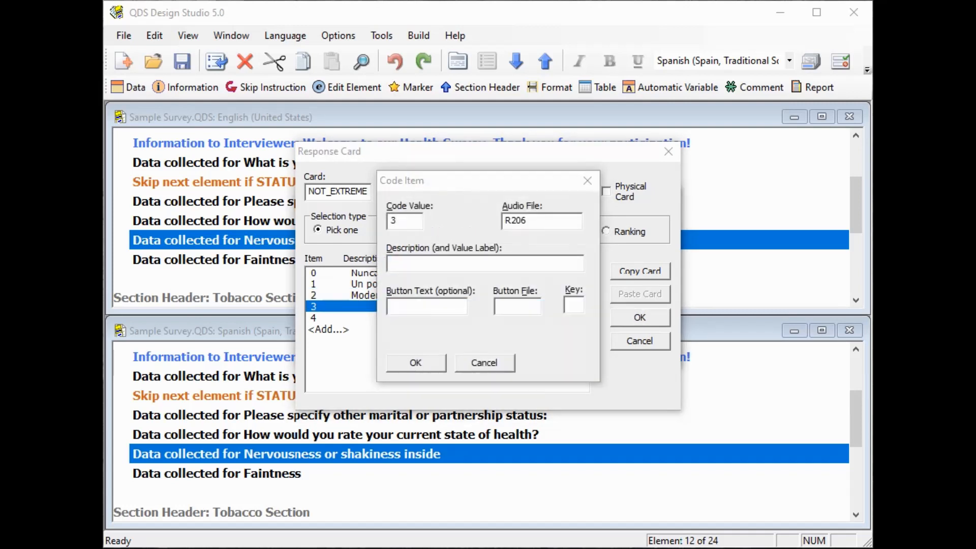
text(Bastante)
key(Return)
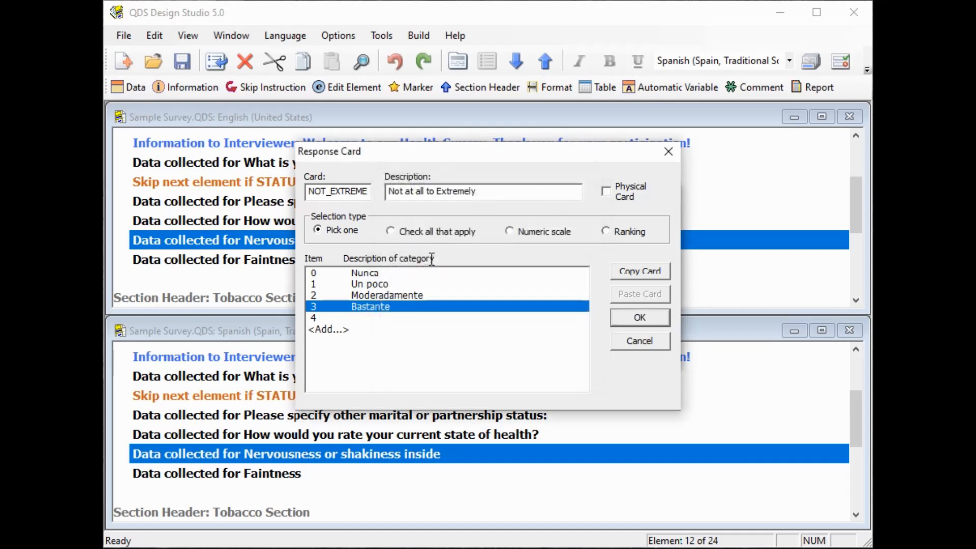
Describe item 4 as "Extremadamente", then save the NOT_EXTREME card and close the response card list.
key(Down)
key(Return)
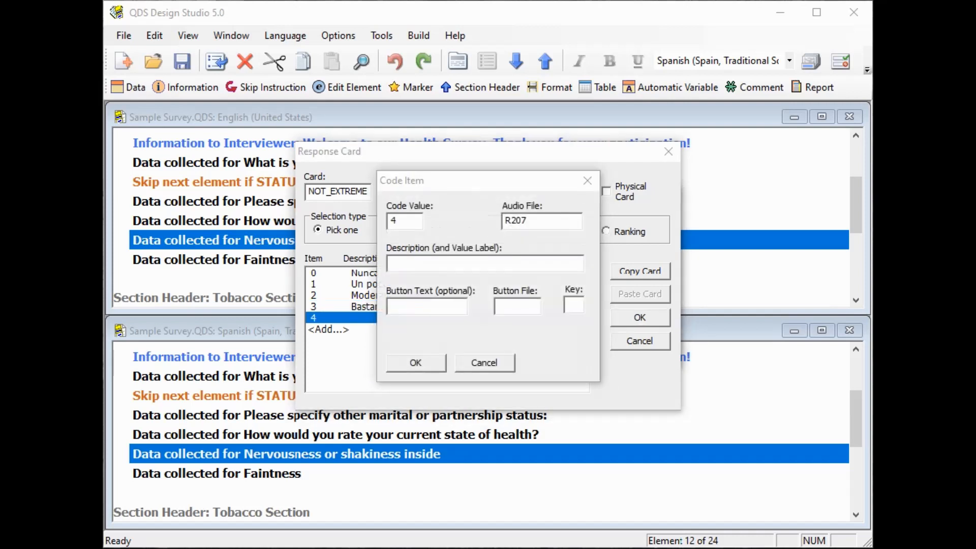
text(Extremadamente)
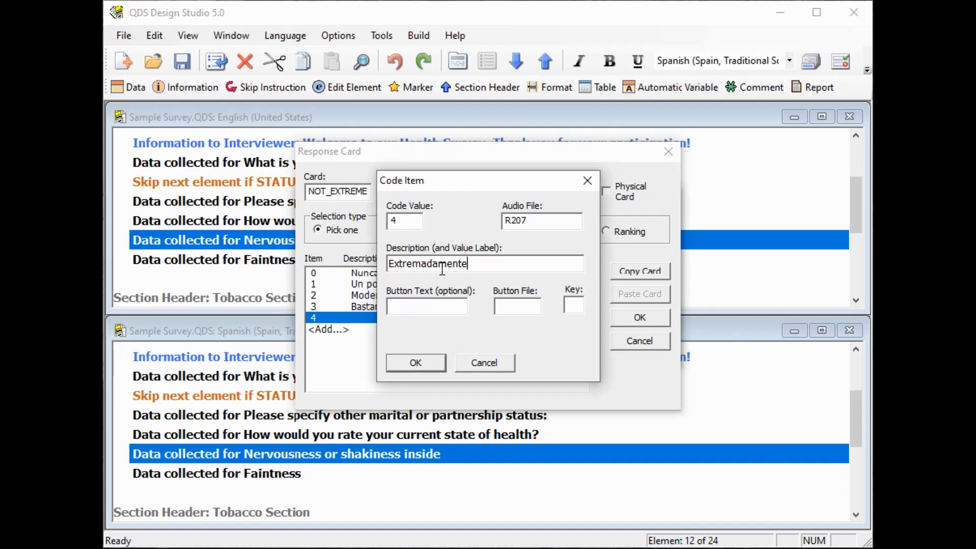
click(401, 368)
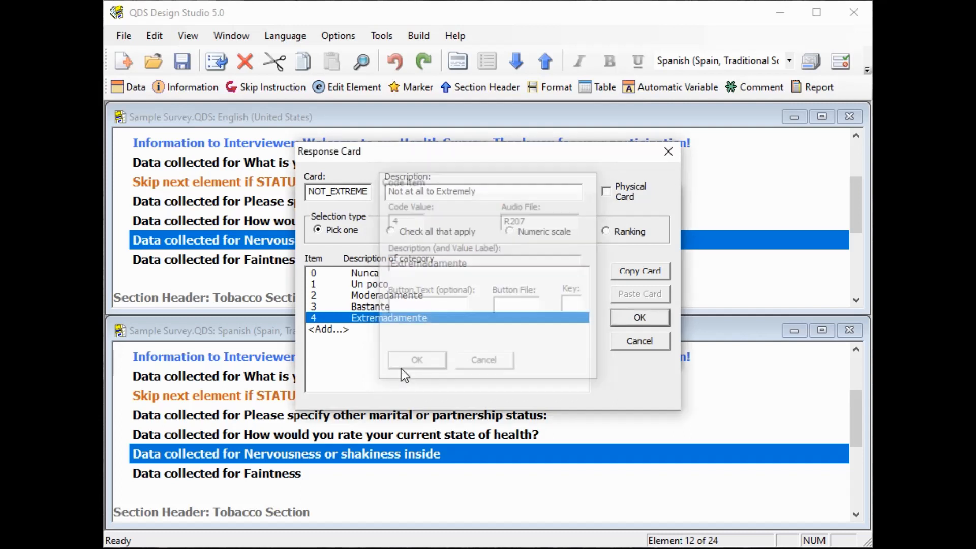
click(642, 324)
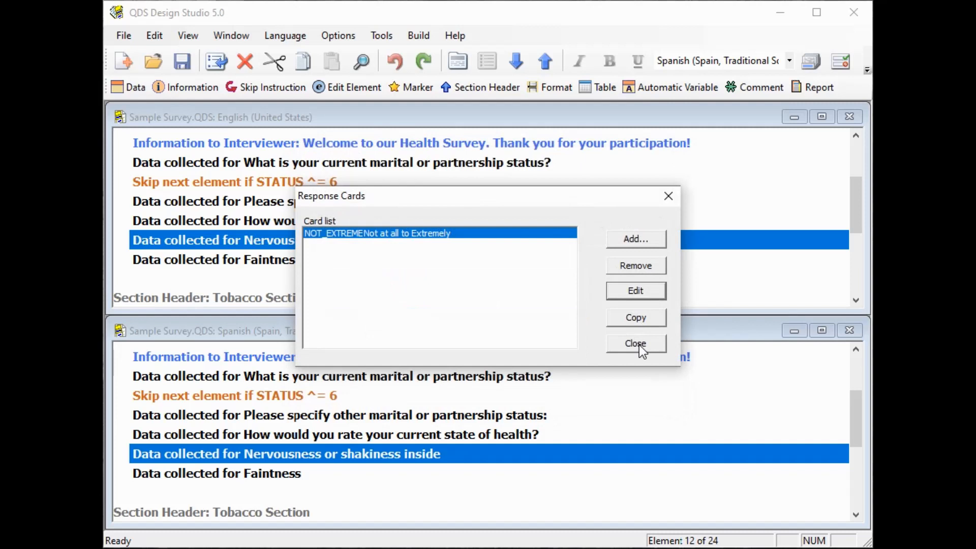
click(638, 345)
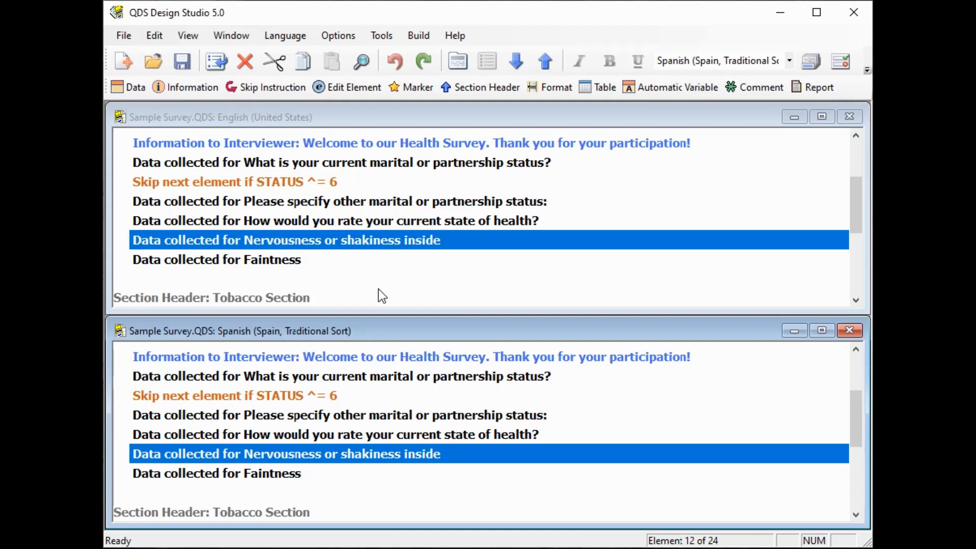
Copy the translated display message from the other window into the Spanish CIG_YES > CIG_WEEK edit element and accept the change.
scroll(236, 490, down, 2)
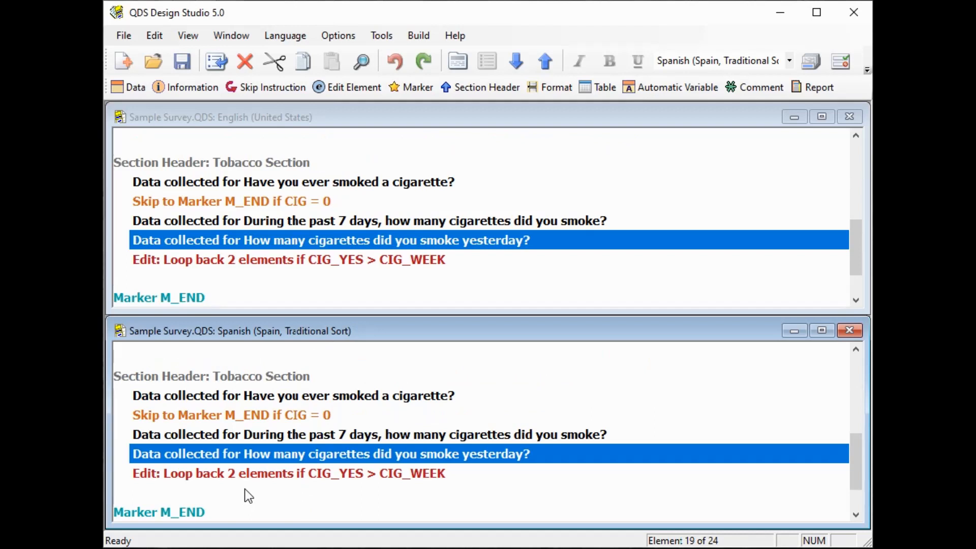
key(Down)
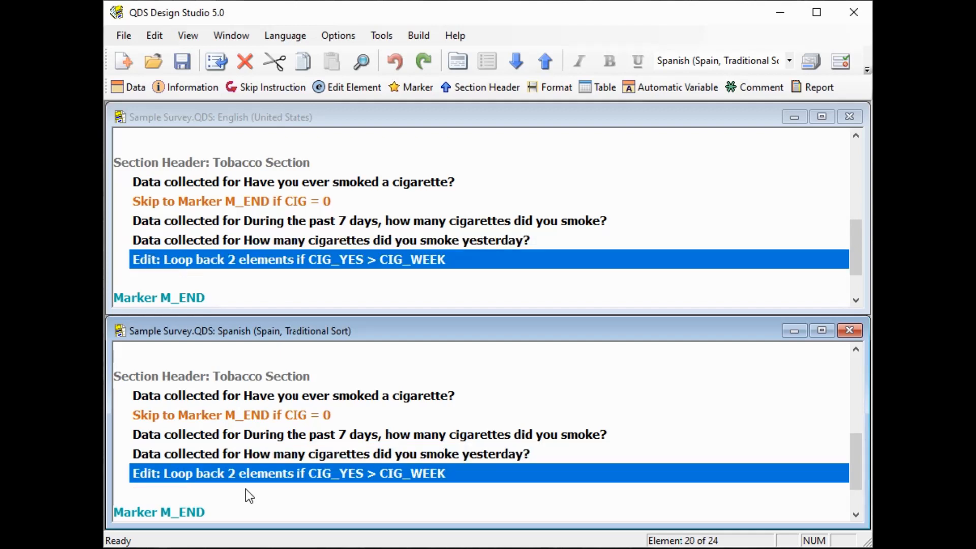
double_click(458, 473)
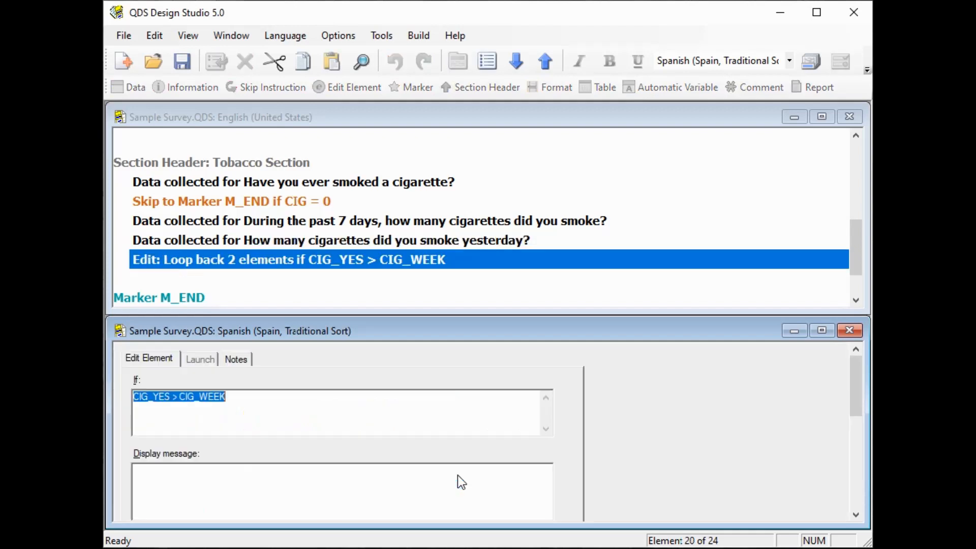
click(251, 476)
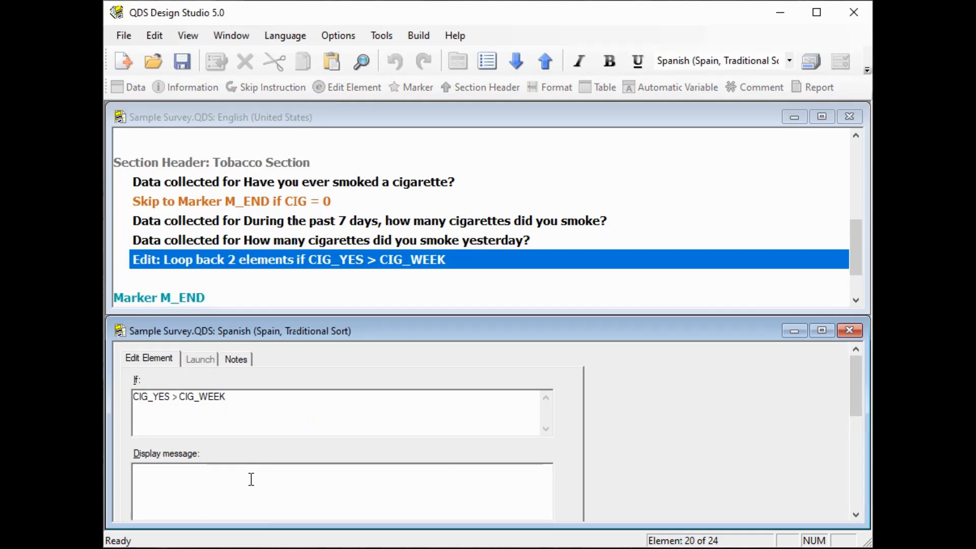
key(alt+Tab)
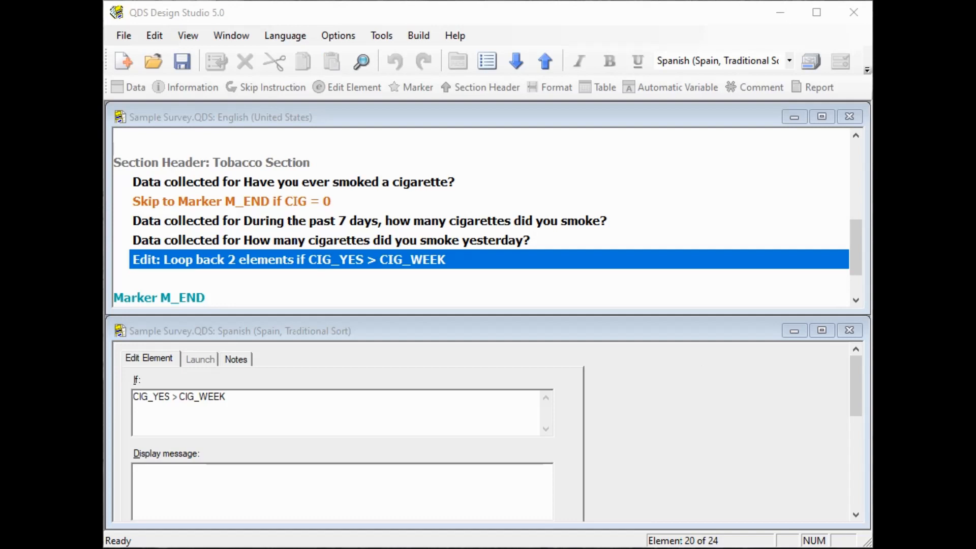
click(210, 475)
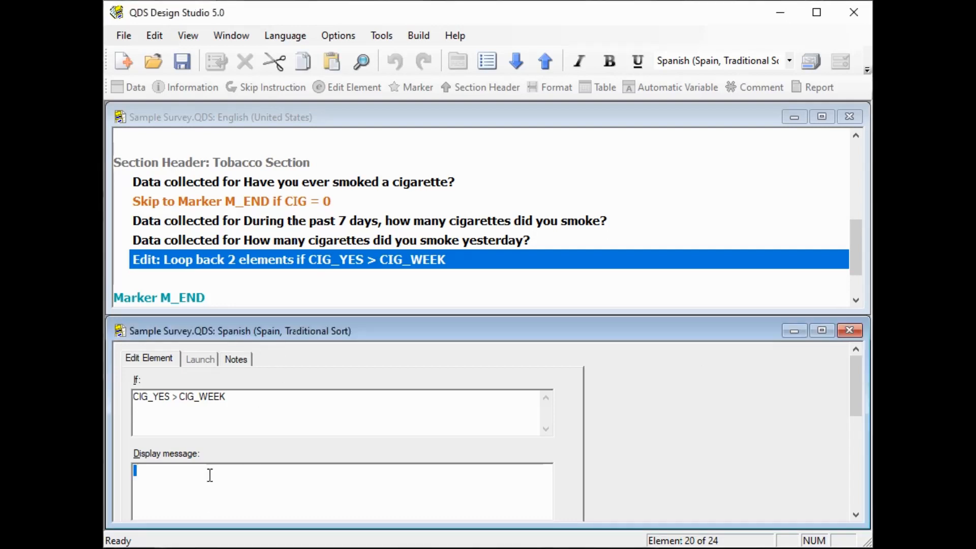
key(ctrl+v)
scroll(856, 432, down, 5)
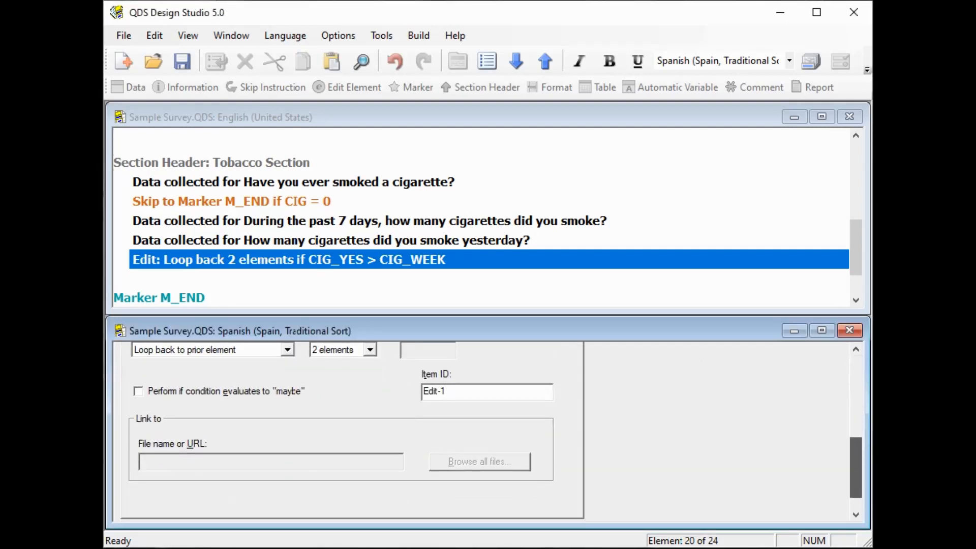
click(353, 507)
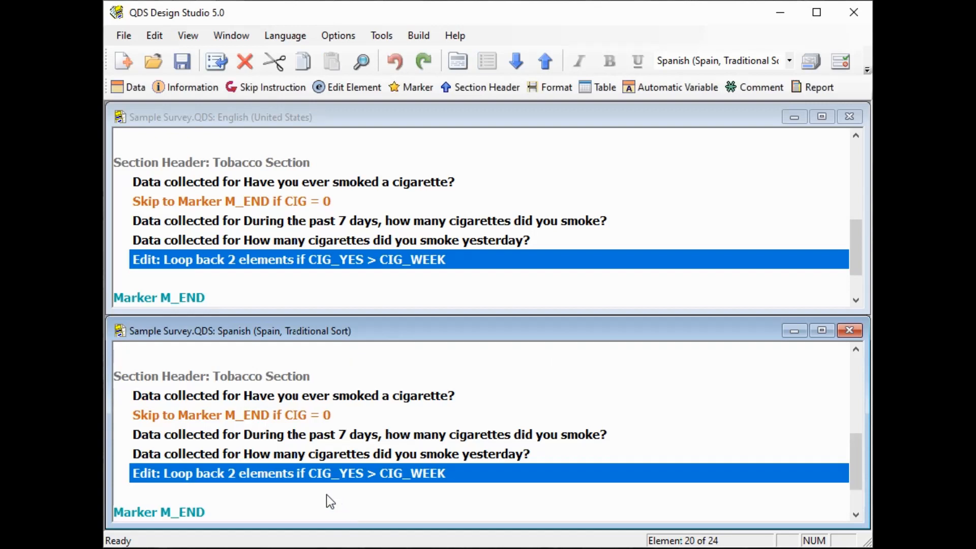
Validate the survey specifications to check for missing Spanish translations.
key(Down)
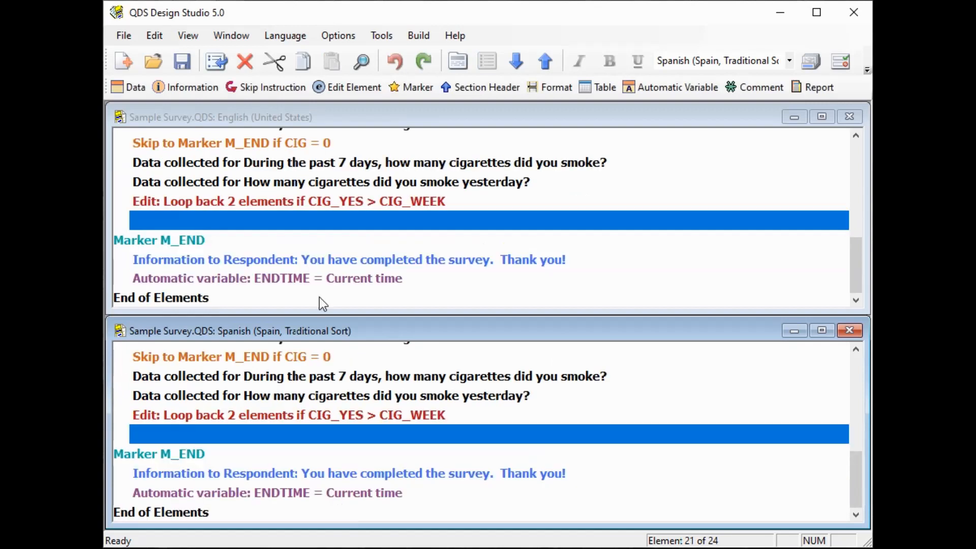
click(378, 38)
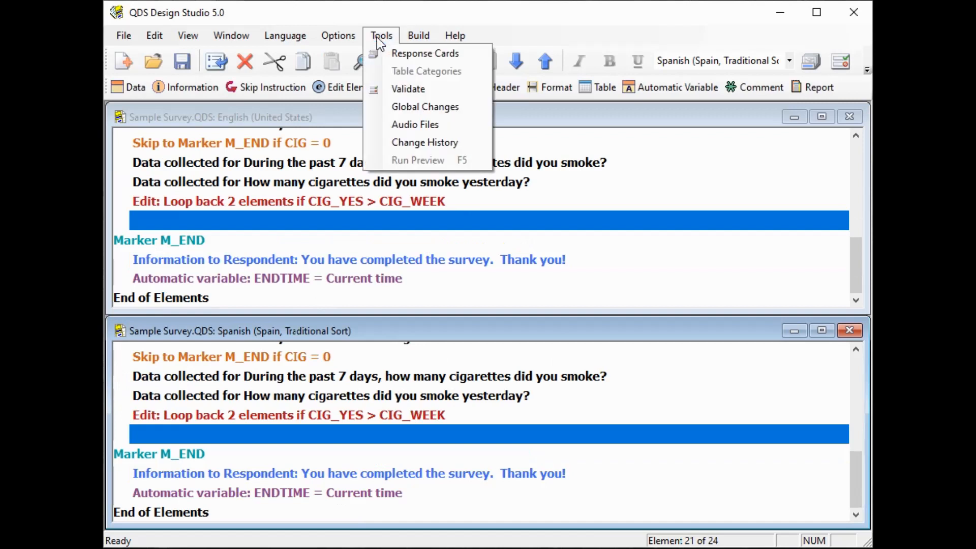
click(410, 88)
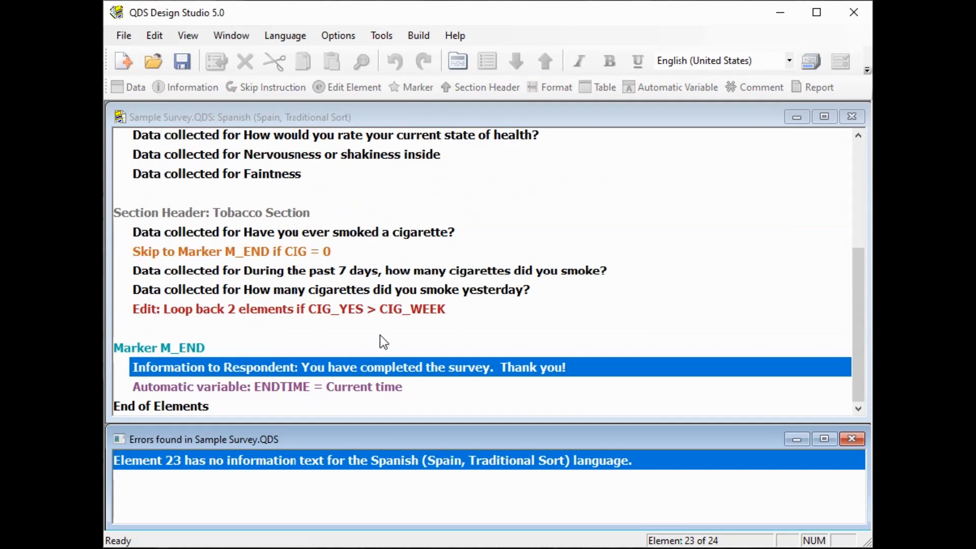
Give the reported element 23 the Spanish information text "Ha completado la encuesta. ¡Gracias!" and validate the survey again.
double_click(371, 462)
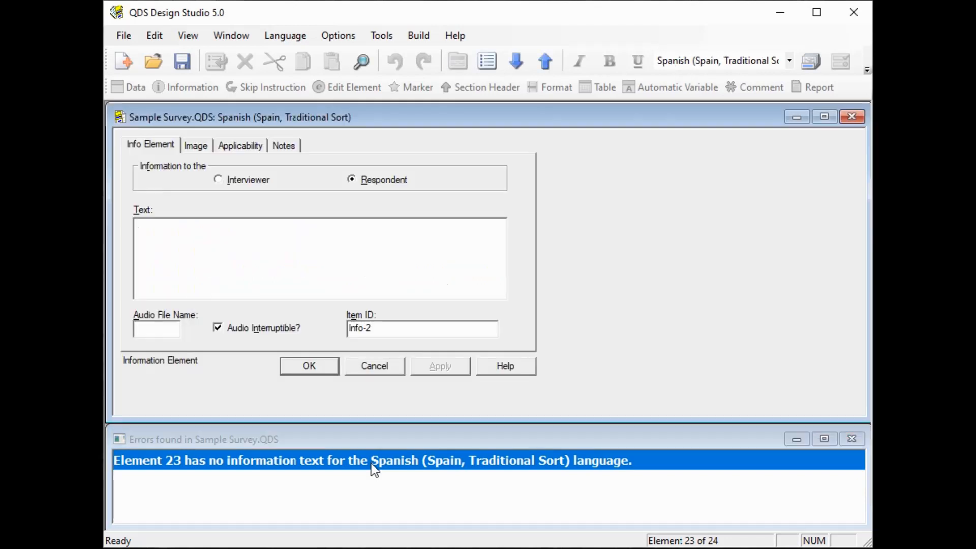
click(215, 231)
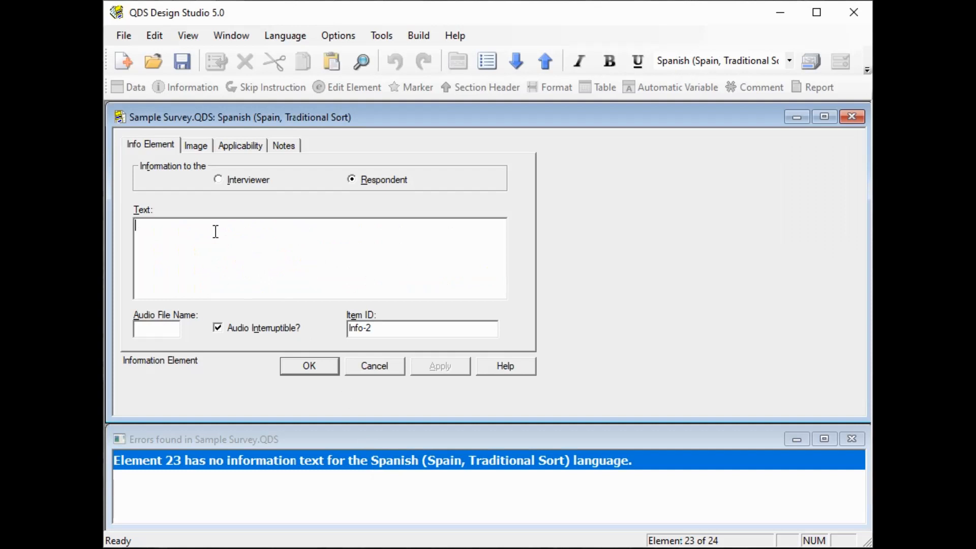
key(alt+Tab)
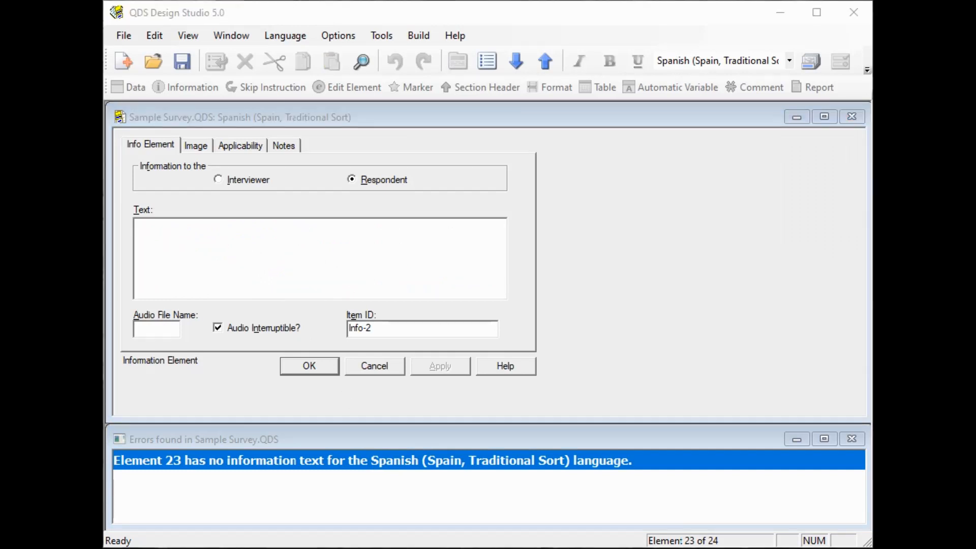
click(320, 255)
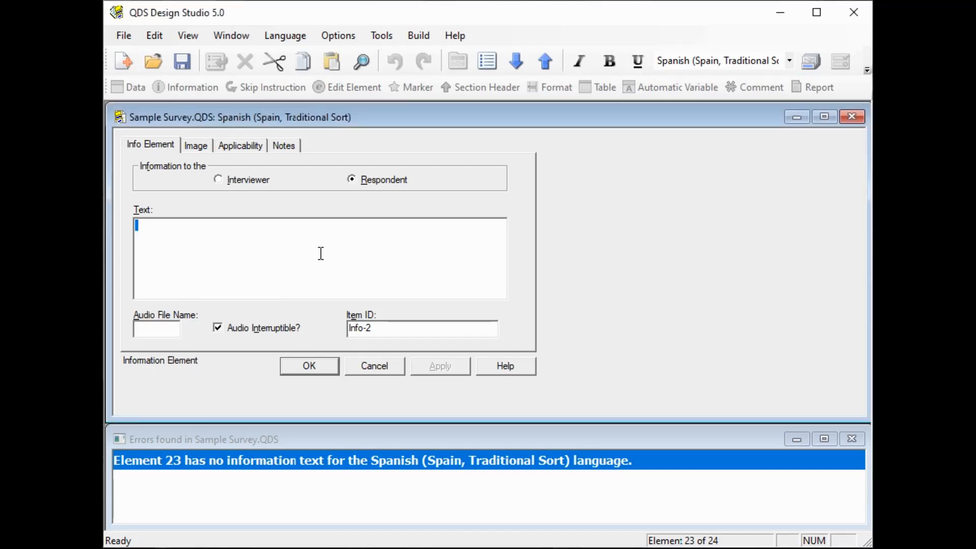
text(Ha completado la encuesta. ¡Gracias!)
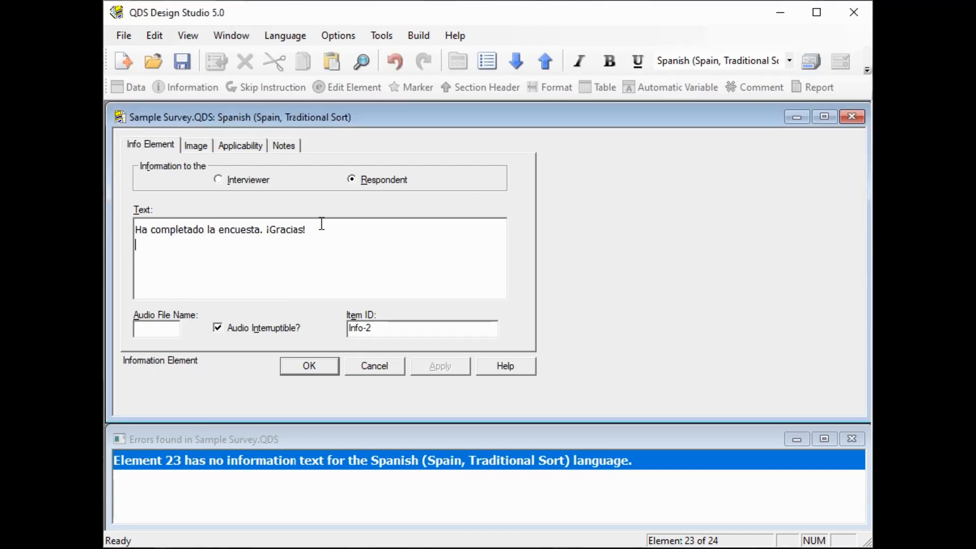
click(305, 370)
click(392, 37)
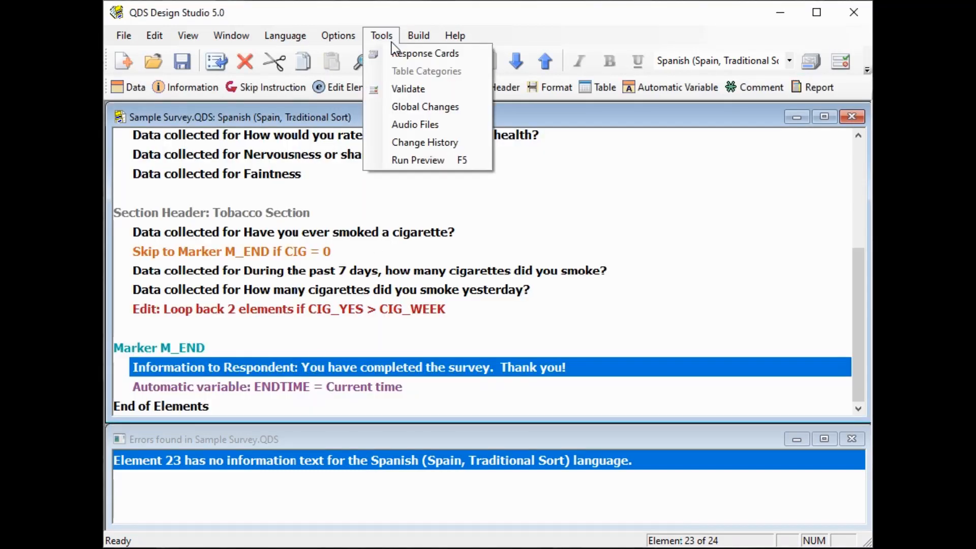
click(397, 90)
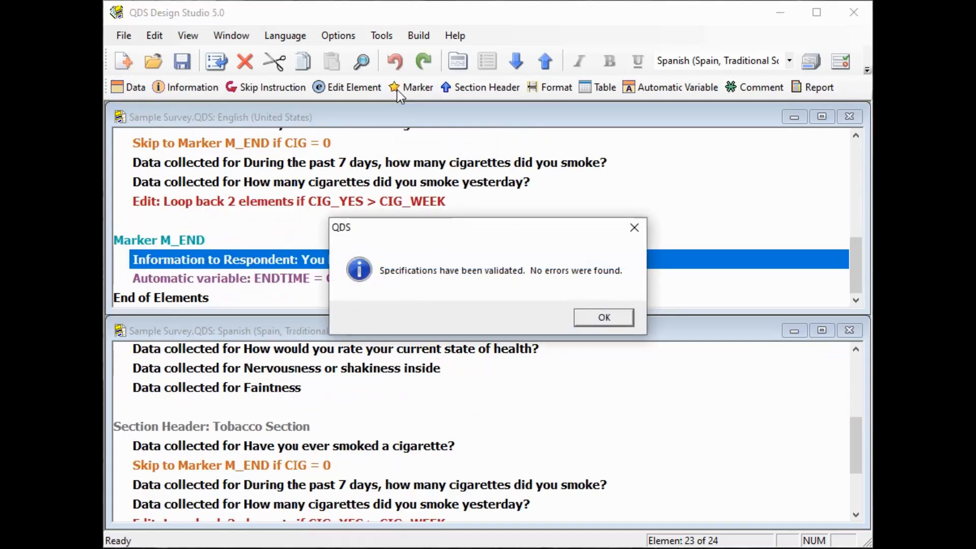
Close the validation result and examine the Spanish language translations for responses, automated interviews and text appended to questions.
click(608, 324)
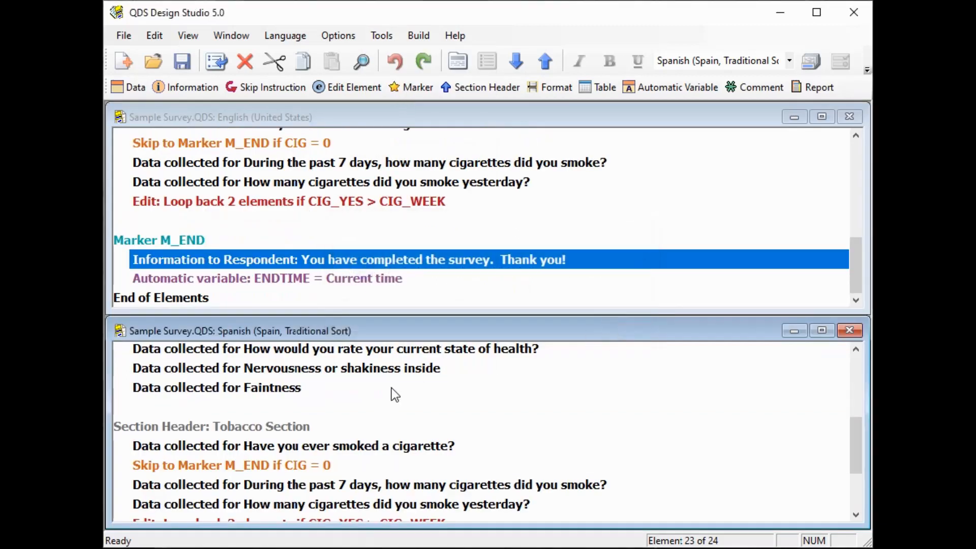
scroll(392, 388, down, 2)
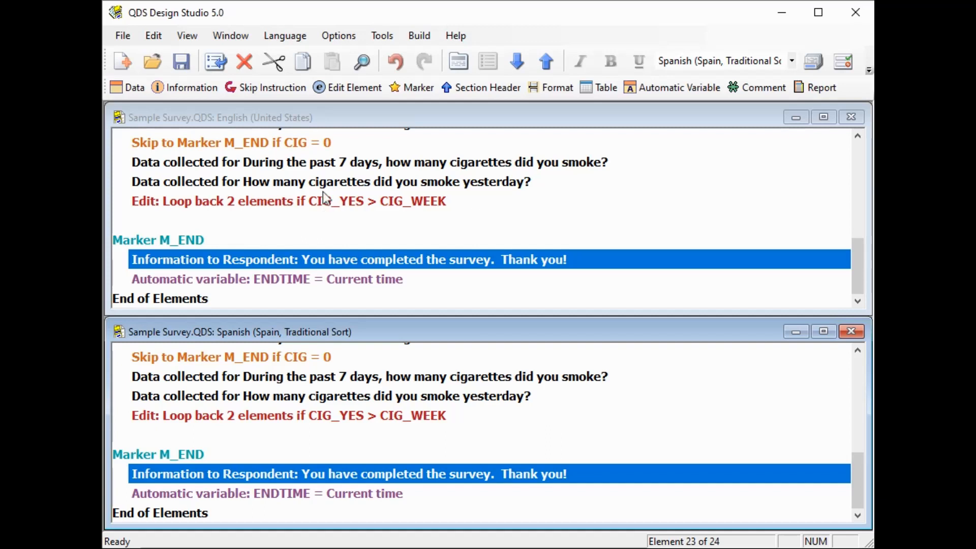
click(286, 35)
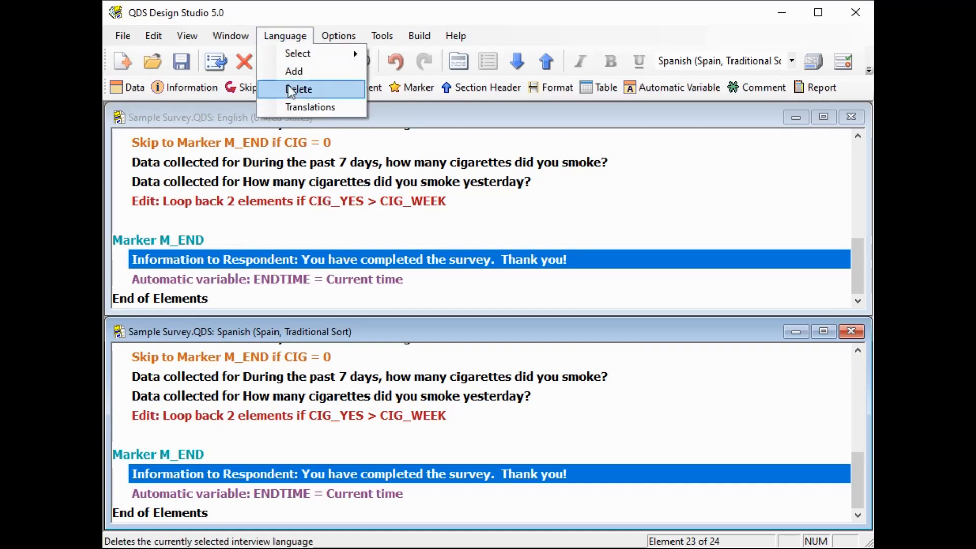
click(295, 109)
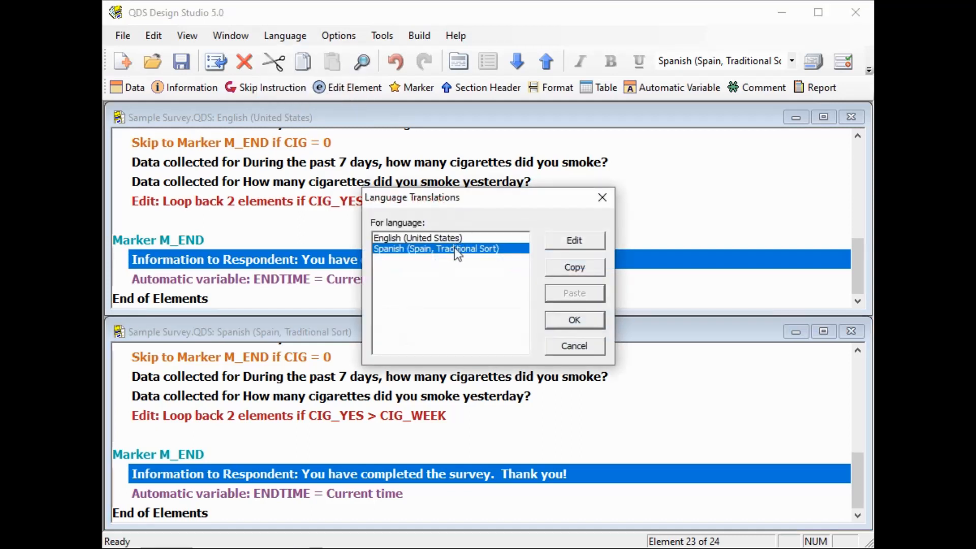
click(574, 242)
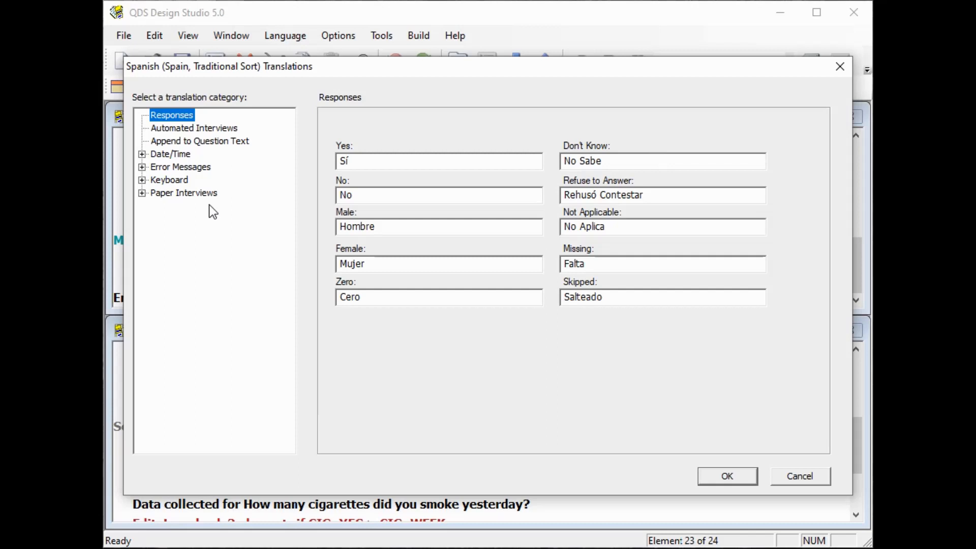
click(221, 130)
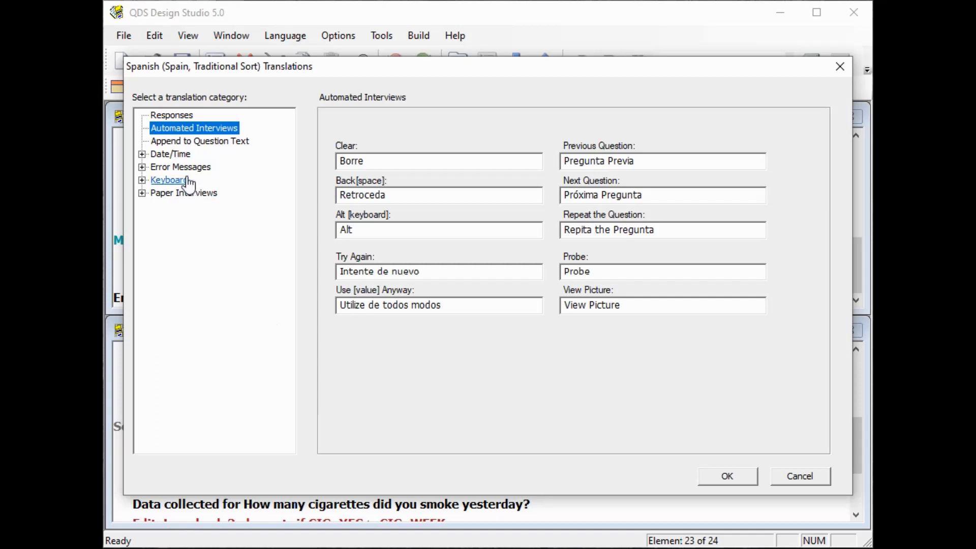
click(183, 143)
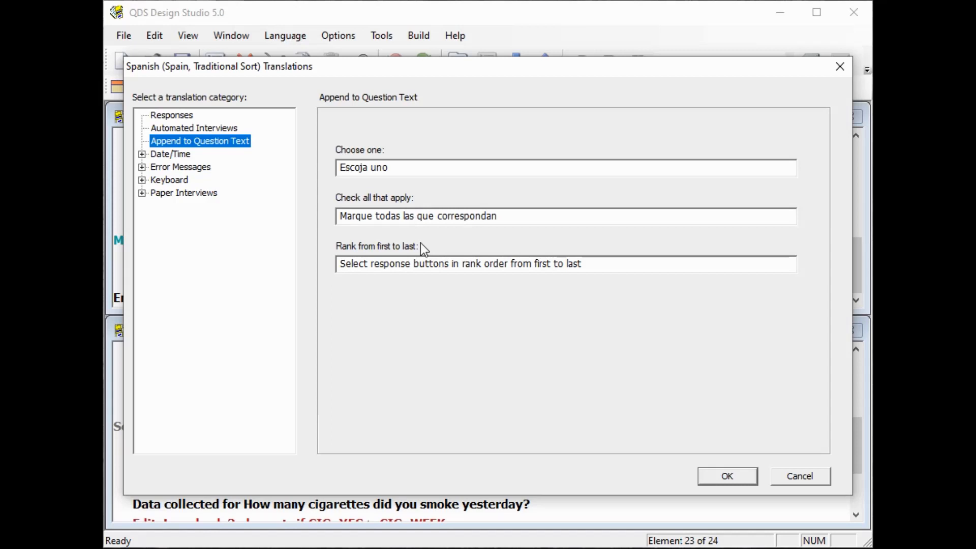
Examine the Spanish translations for dates, times, general error messages, keyboard and paper interviews, then close them.
click(142, 154)
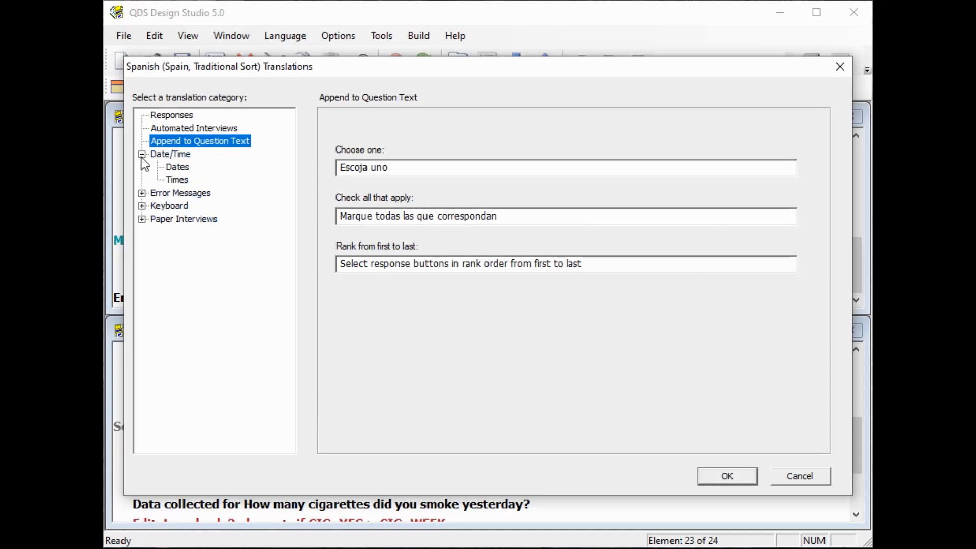
click(187, 172)
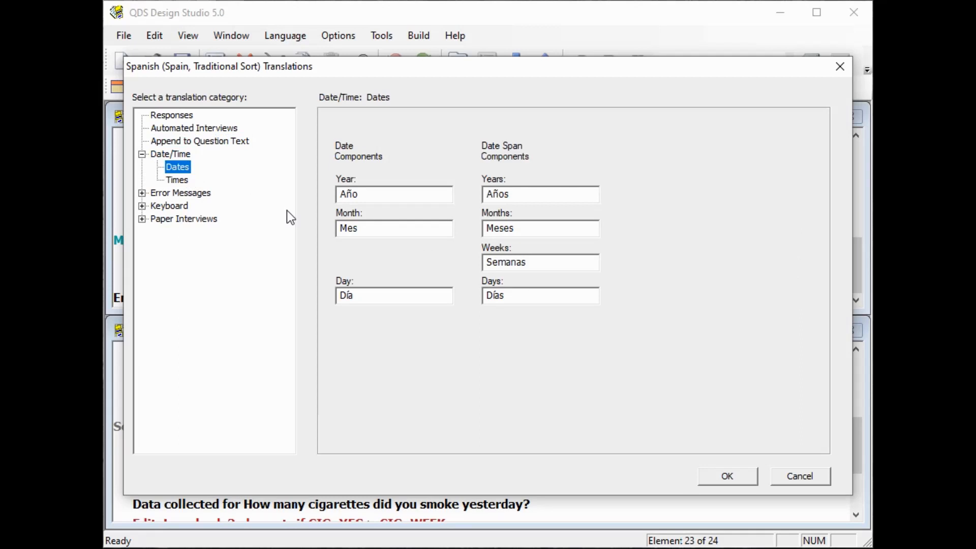
click(179, 181)
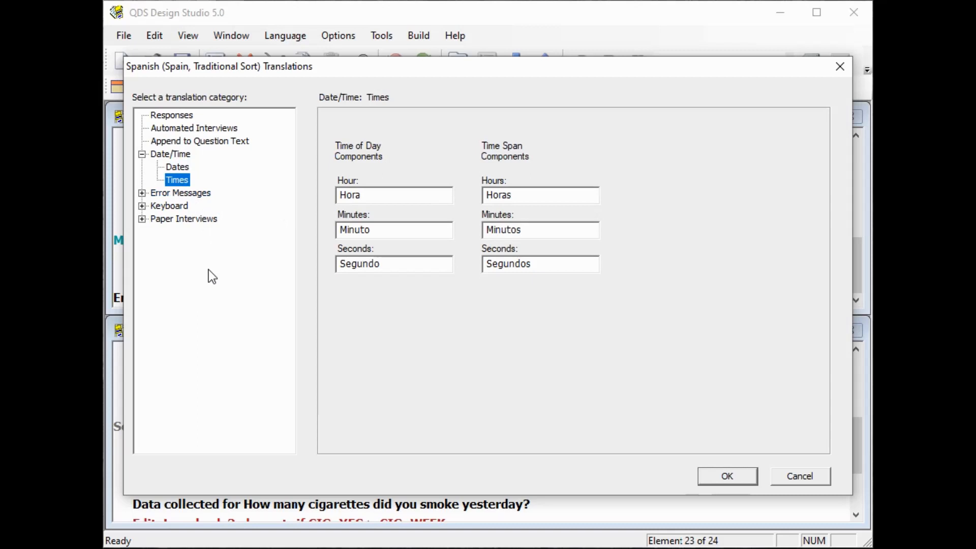
click(142, 193)
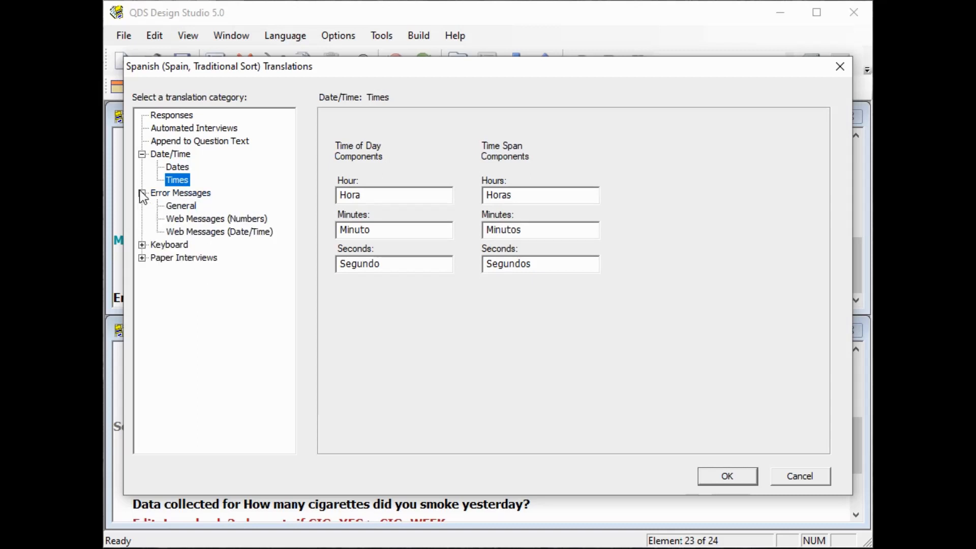
click(181, 206)
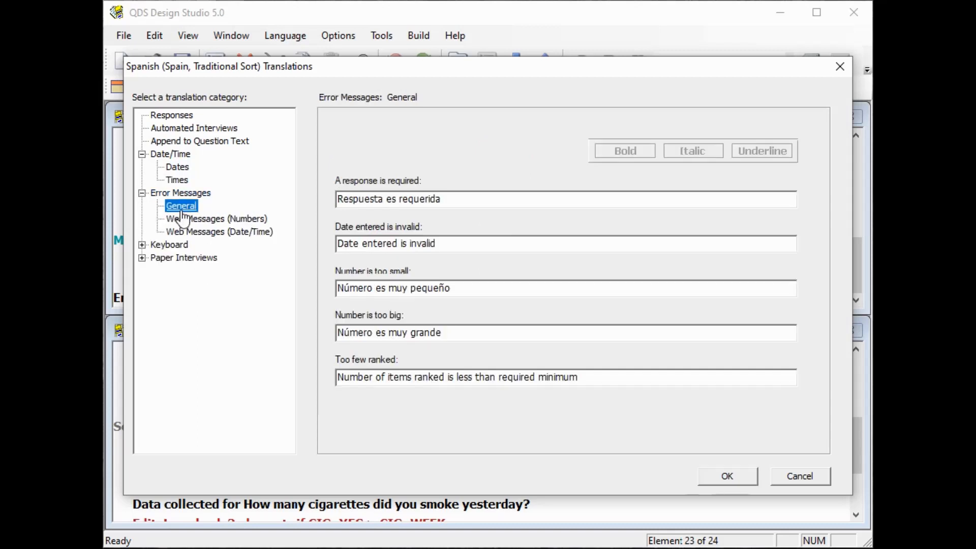
click(171, 245)
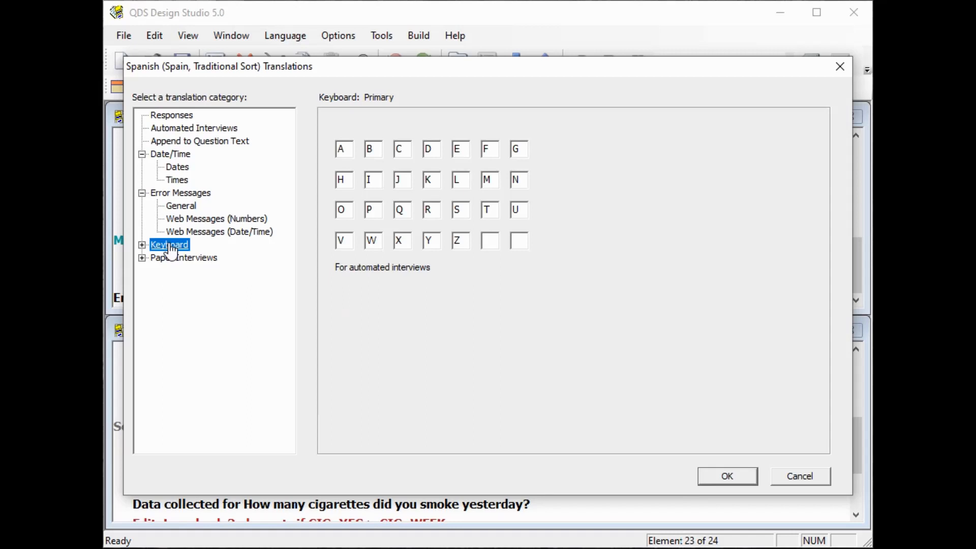
click(161, 260)
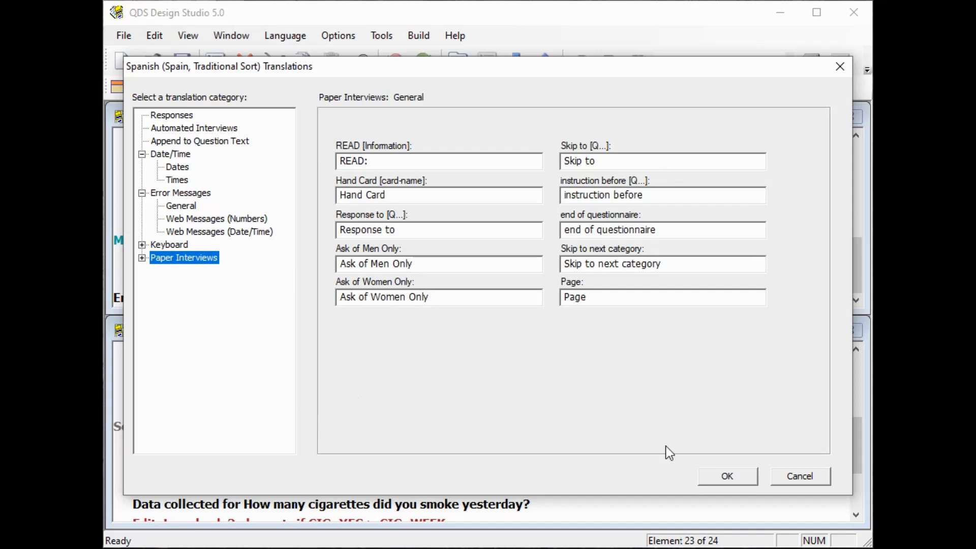
click(721, 475)
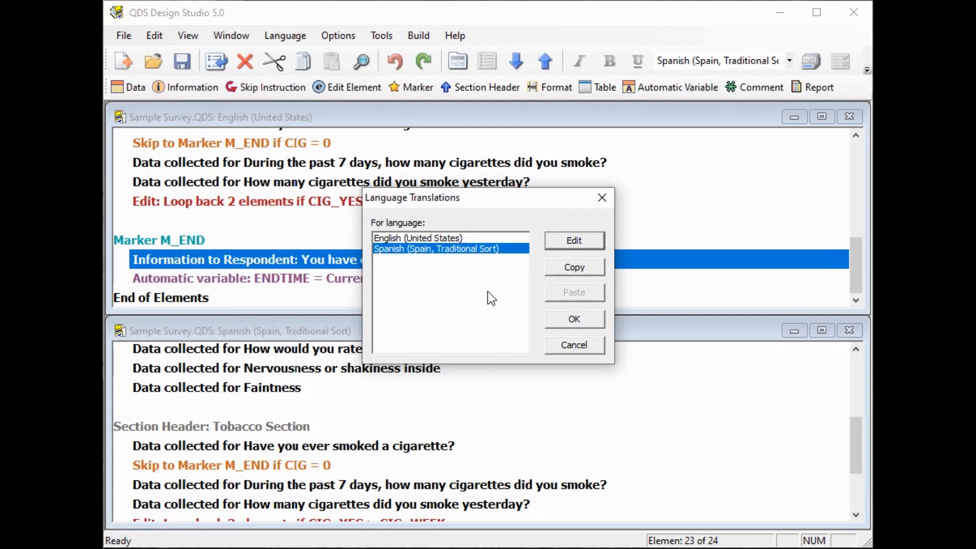
Change the English (United States) translation of the "Refuse to Answer" response to "Decline" and accept the language translations.
click(446, 239)
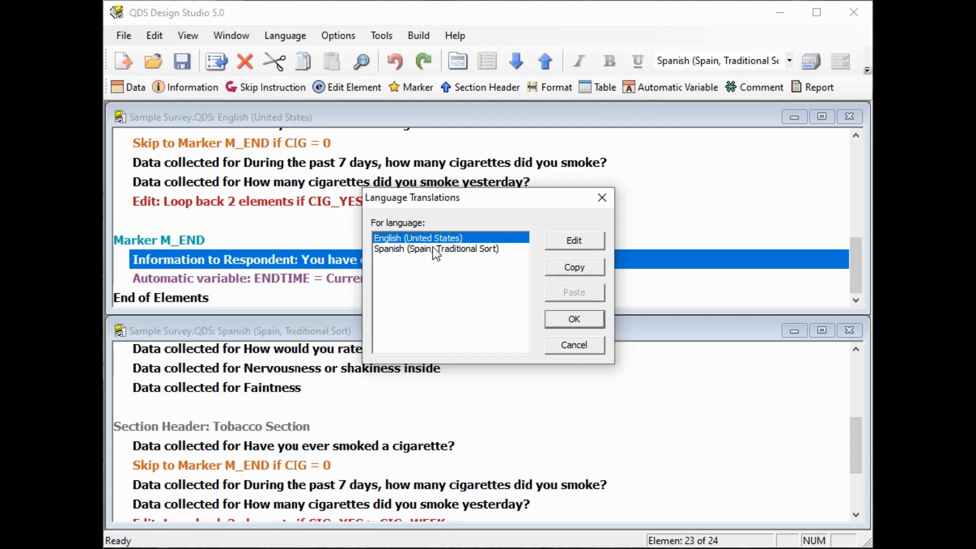
click(573, 240)
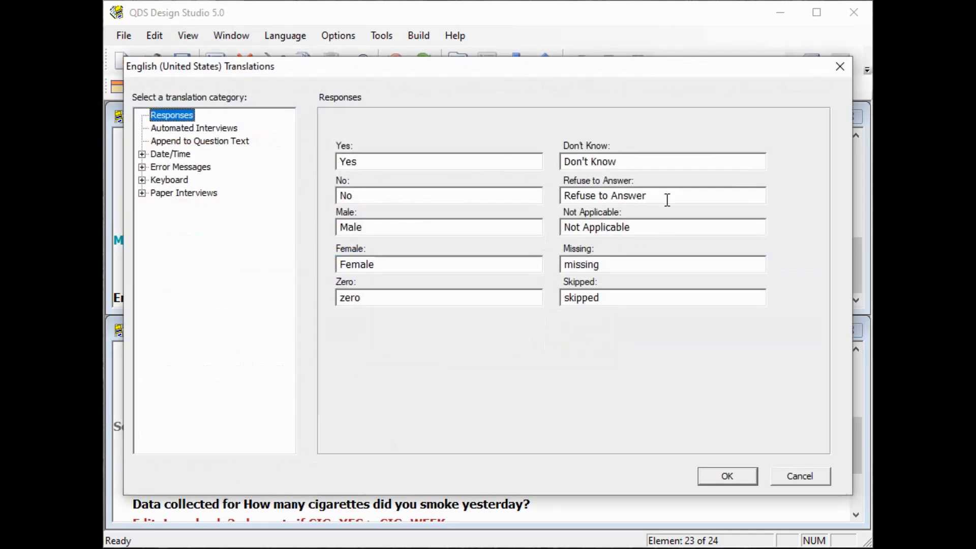
drag(667, 200, 557, 198)
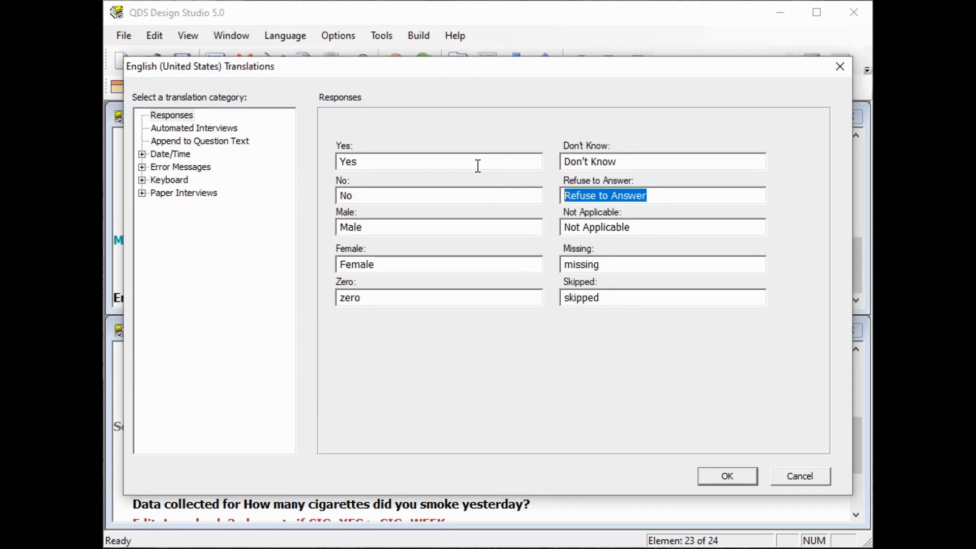
text(Declei)
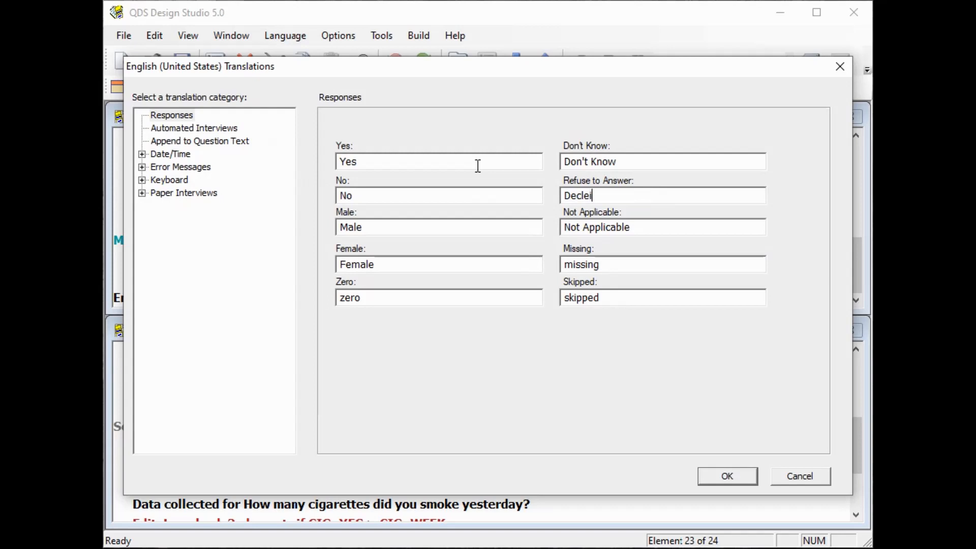
key(BackSpace)
text(ine)
click(724, 476)
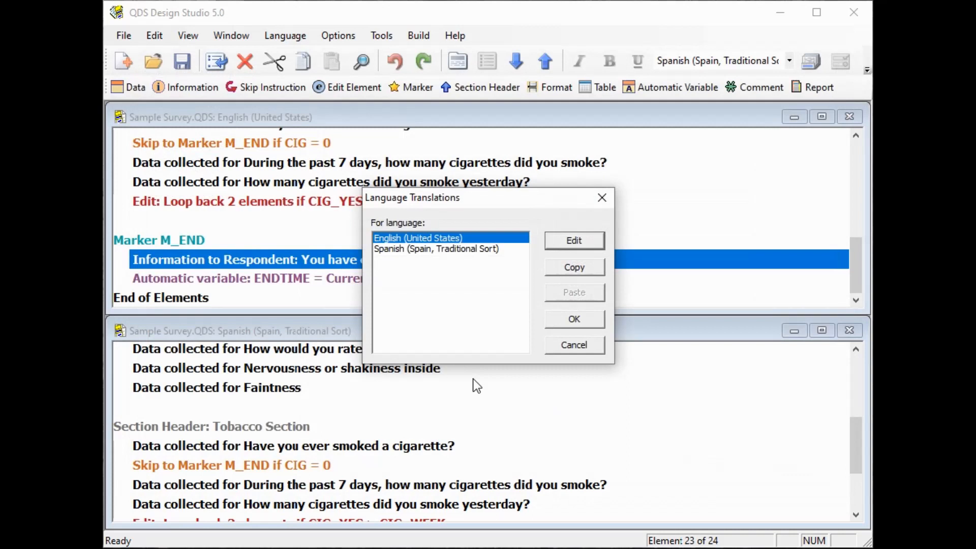
click(563, 324)
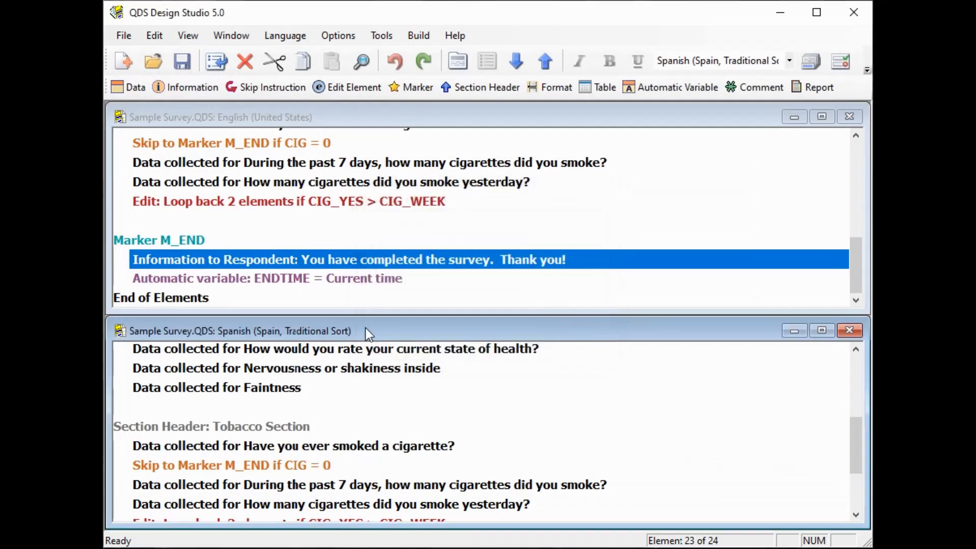